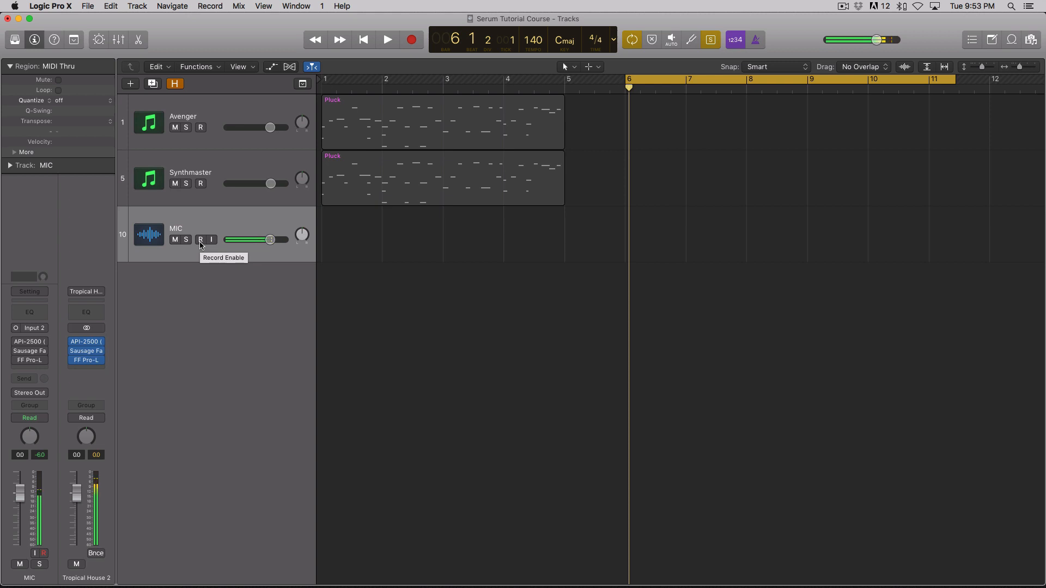
Select the Pluck region on the Synthmaster track and set the cycle range from bar 1 to bar 5.
click(201, 244)
click(201, 243)
click(366, 172)
drag(325, 82, 561, 86)
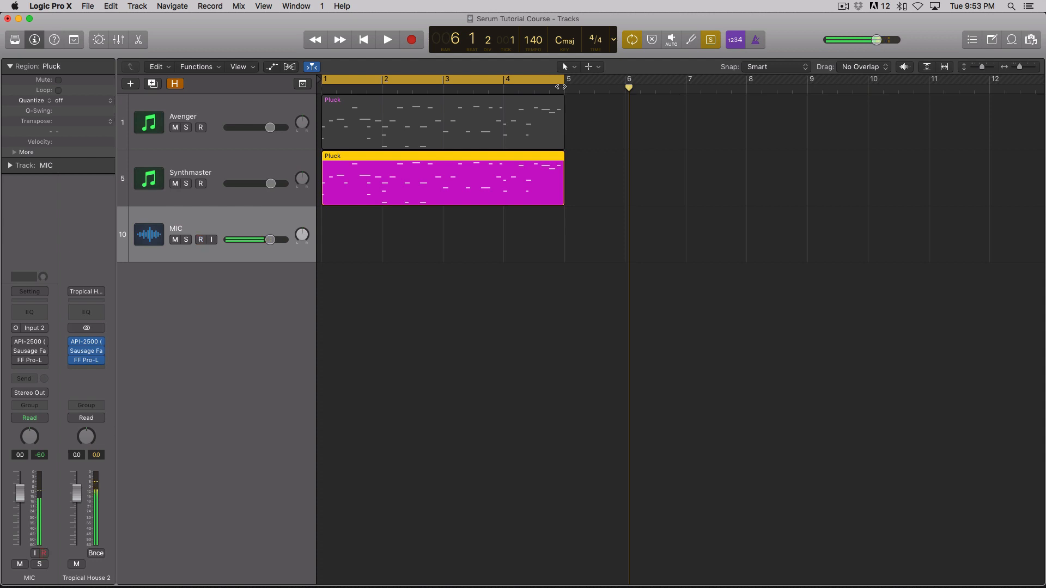
Audition the looped Synthmaster pluck, comparing the sound with the FF Pro-R reverb on and bypassed.
click(228, 173)
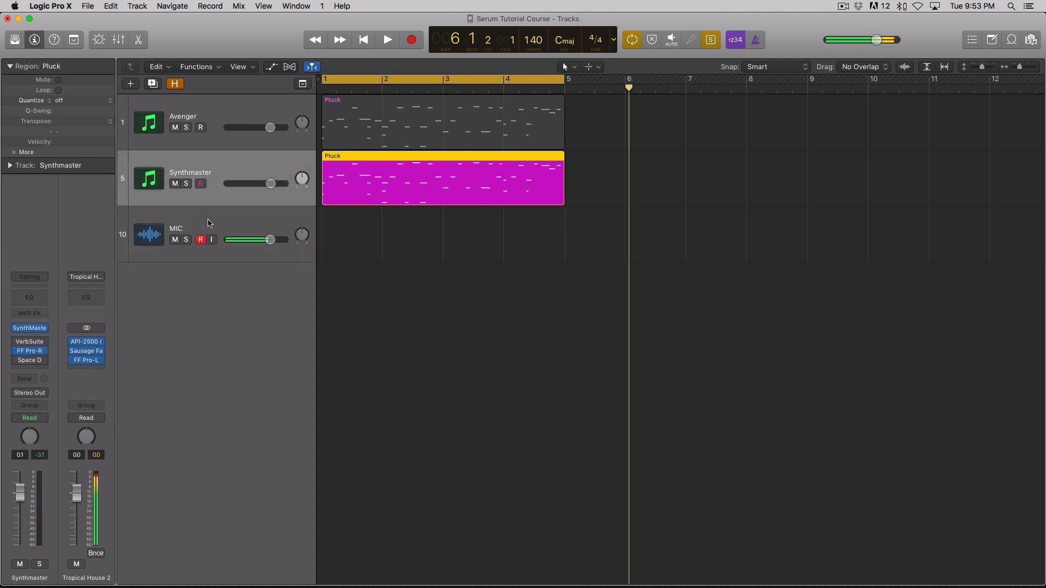
mouse_move(20, 353)
key(space)
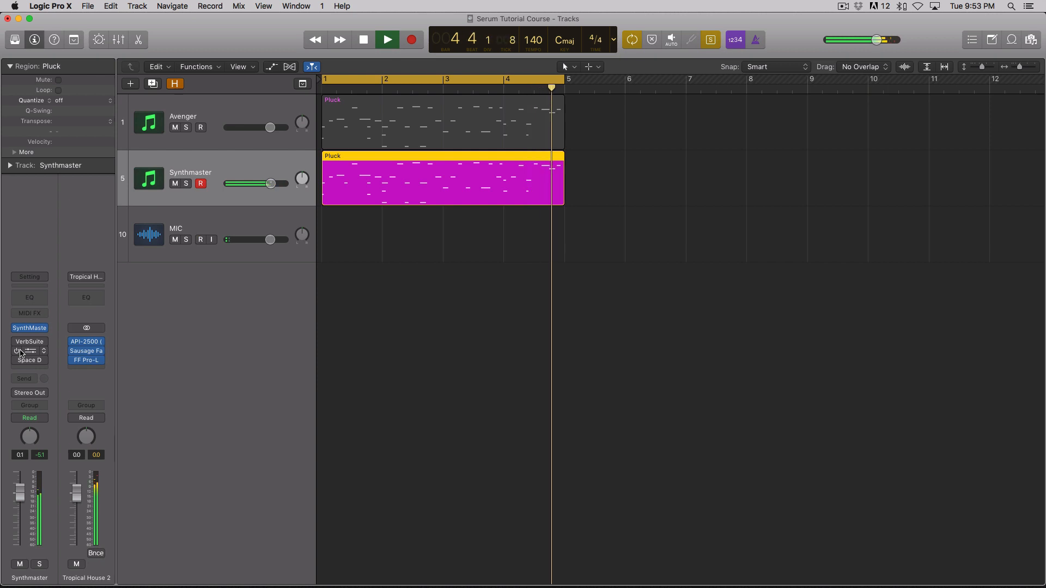
key(space)
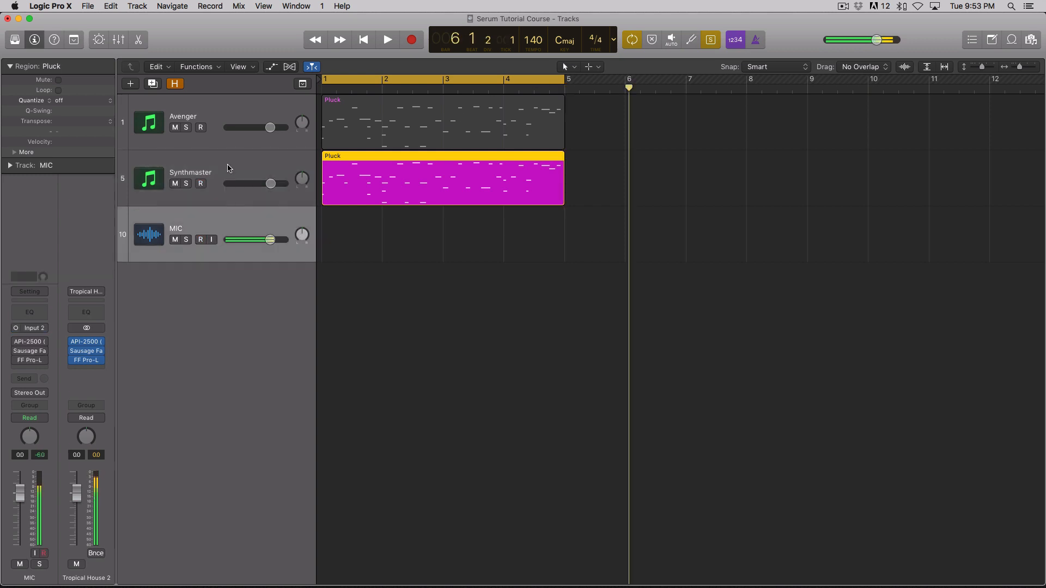
click(229, 166)
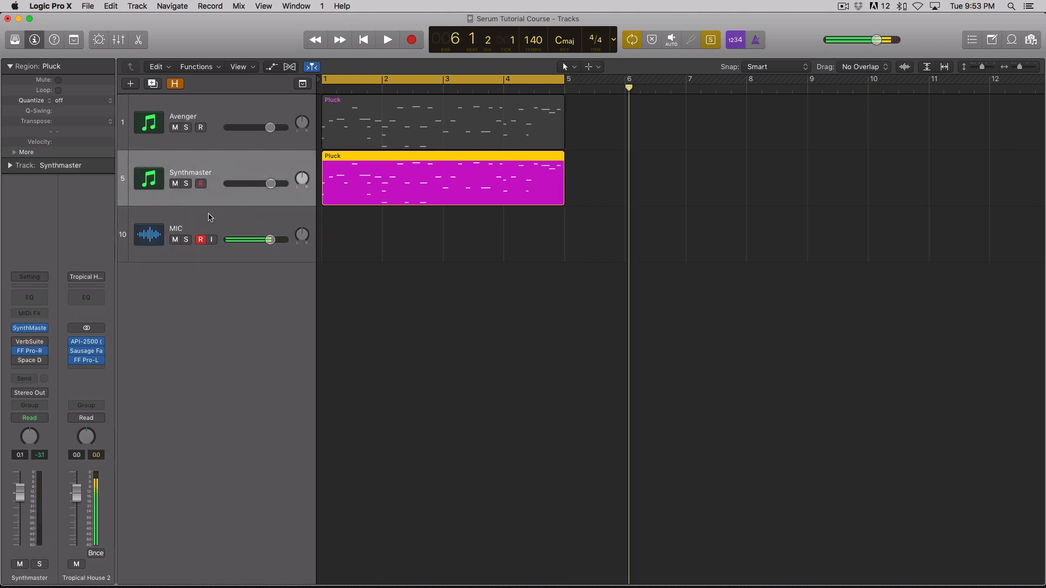
click(200, 239)
key(space)
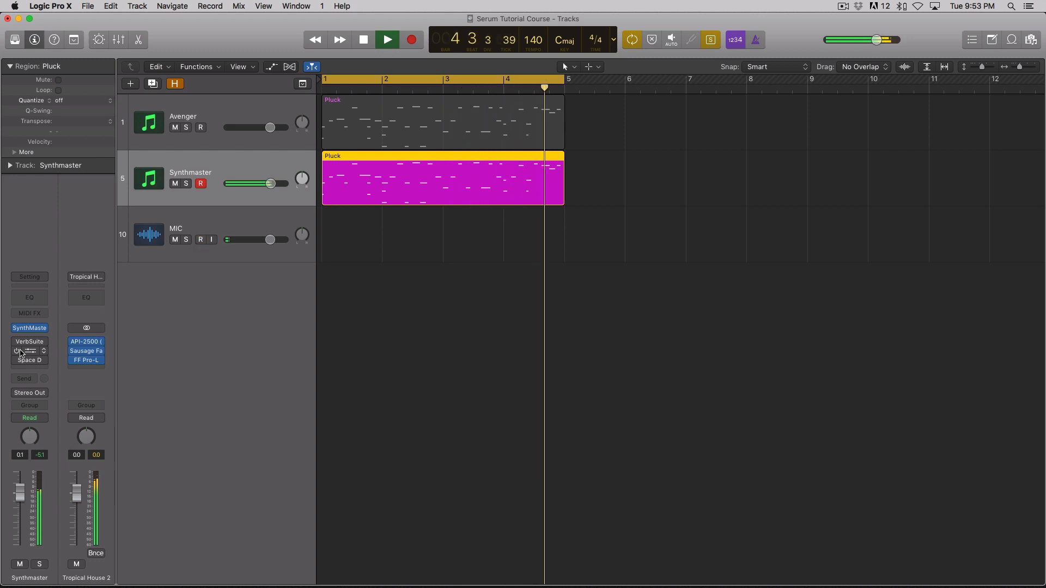
key(space)
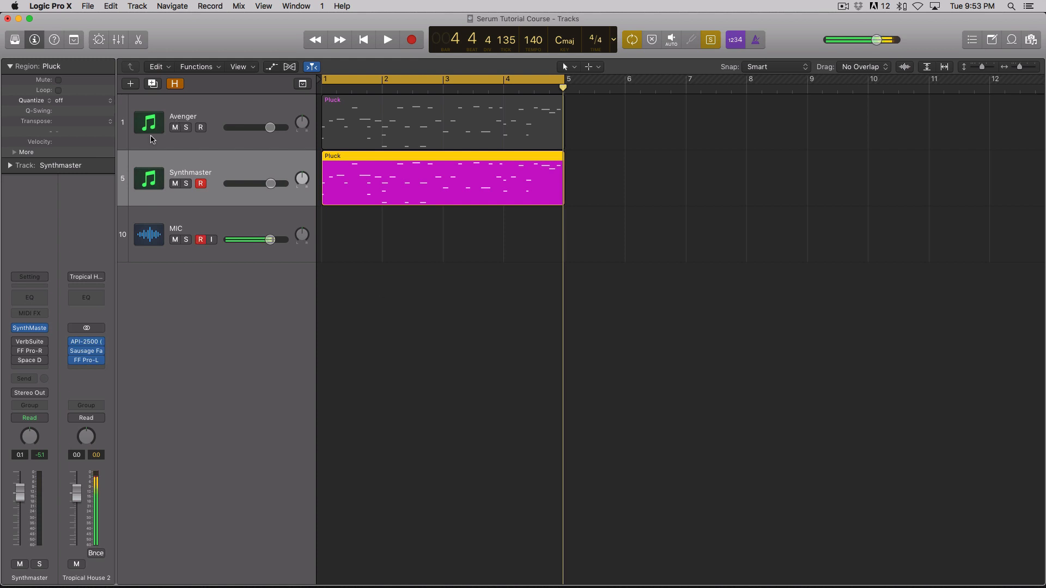
Open the SynthMaster instrument, examine its effects page while the loop plays, and close it.
click(32, 328)
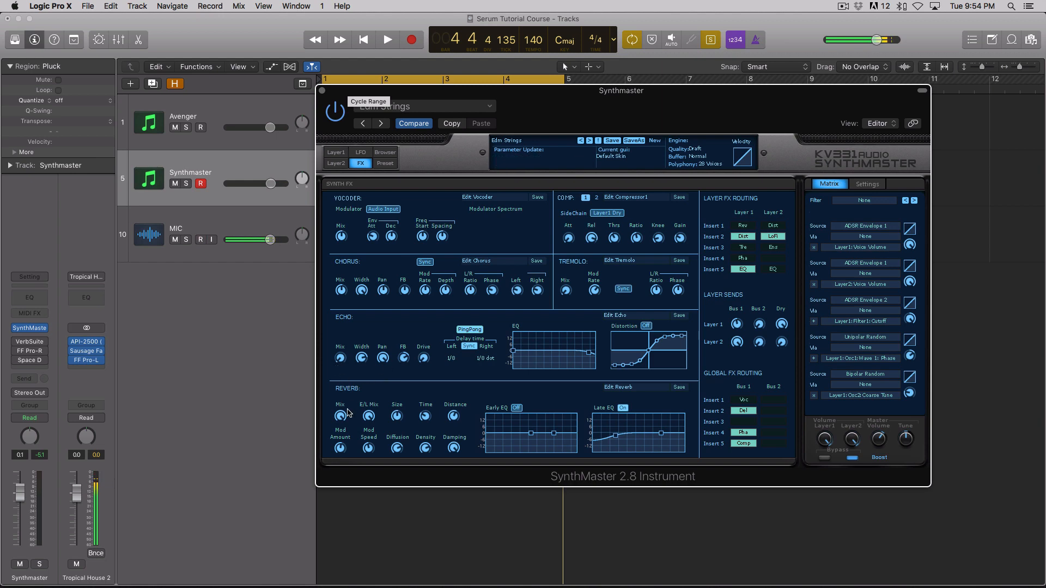
key(space)
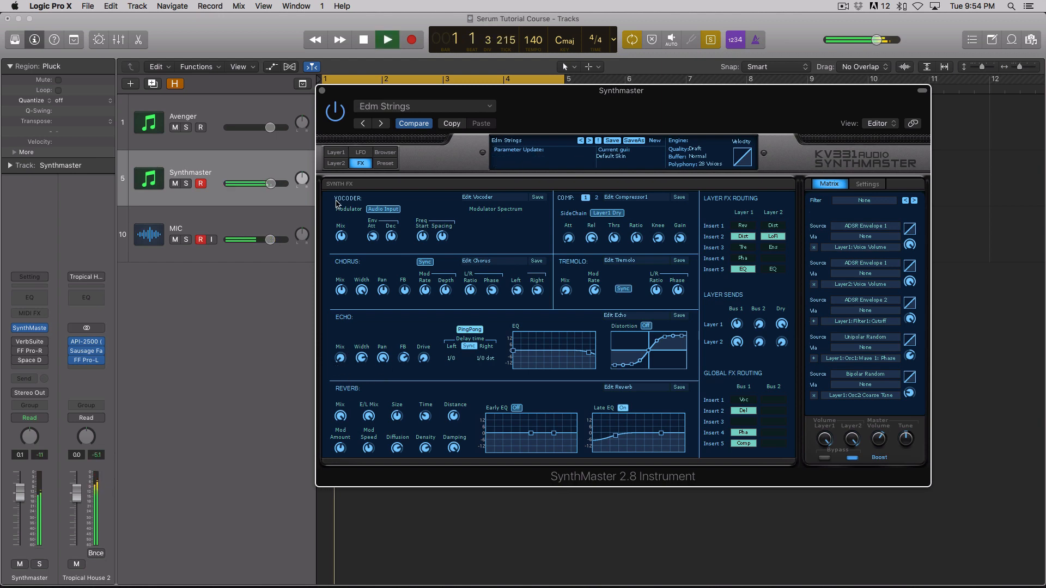
click(322, 91)
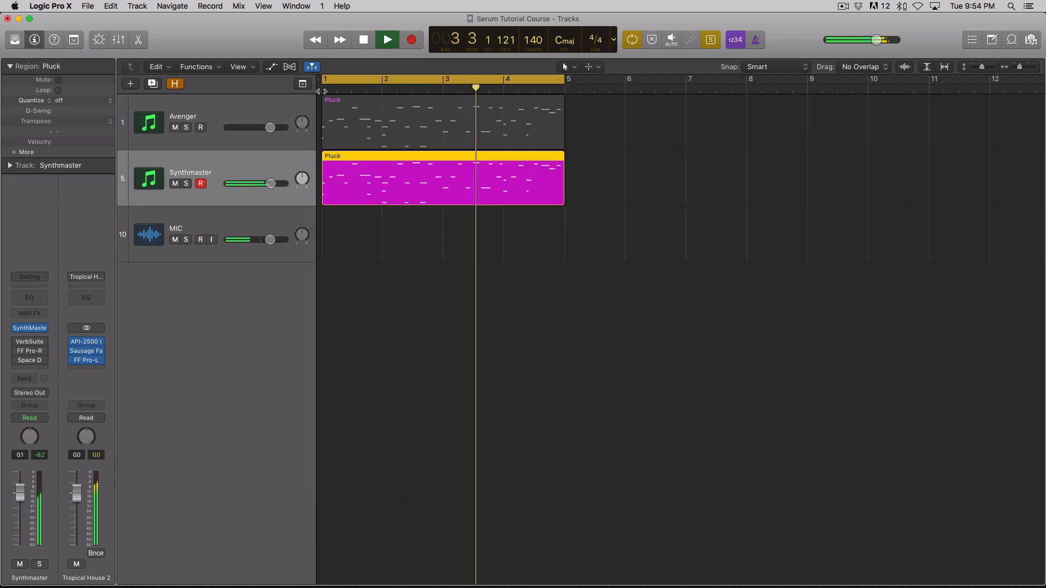
key(space)
Open the VPS Avenger instrument on the Avenger track, audition its PL Frequency Split pluck, and close it.
key(Up)
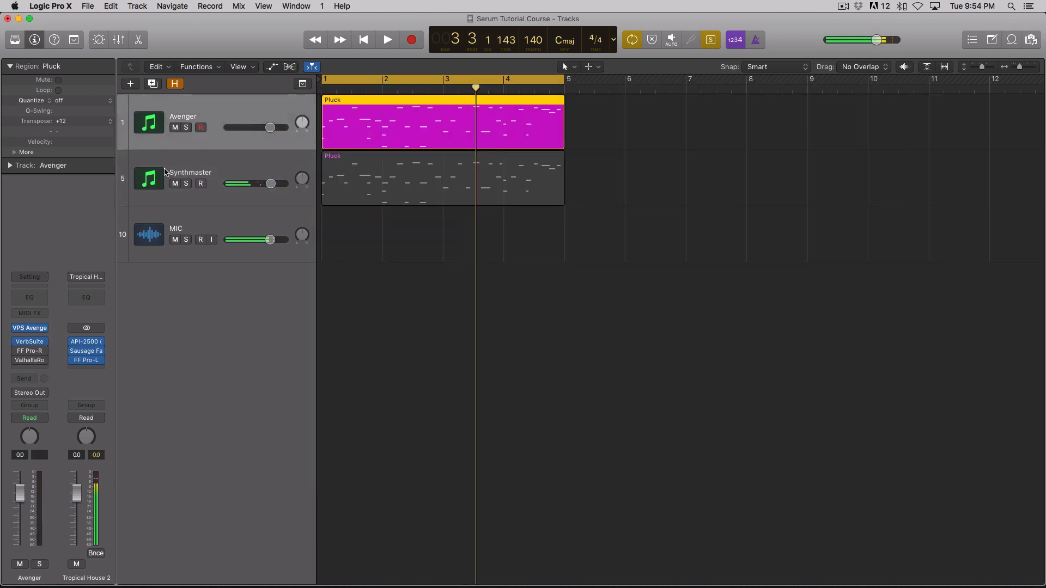
click(30, 328)
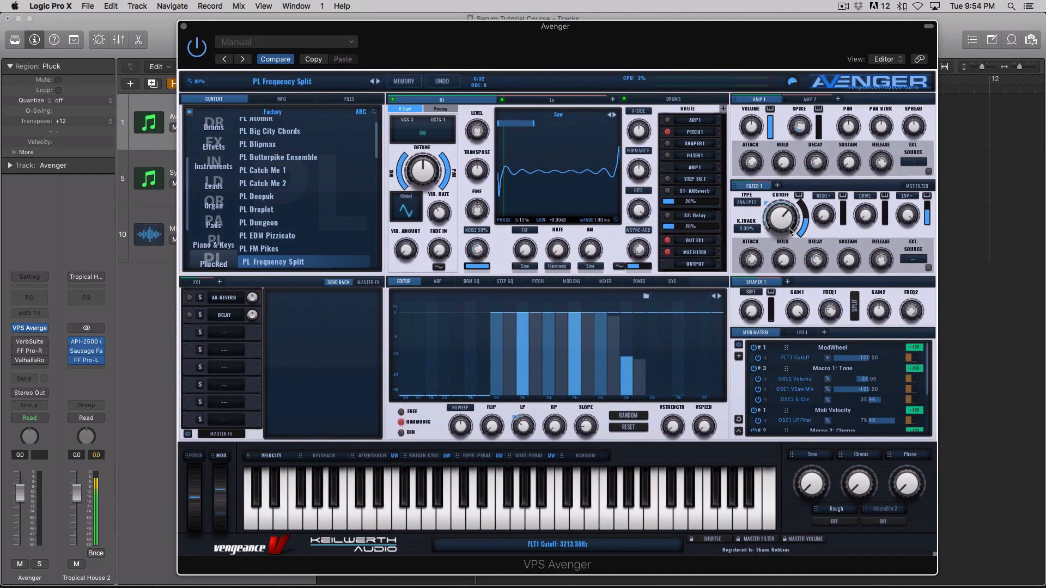
key(space)
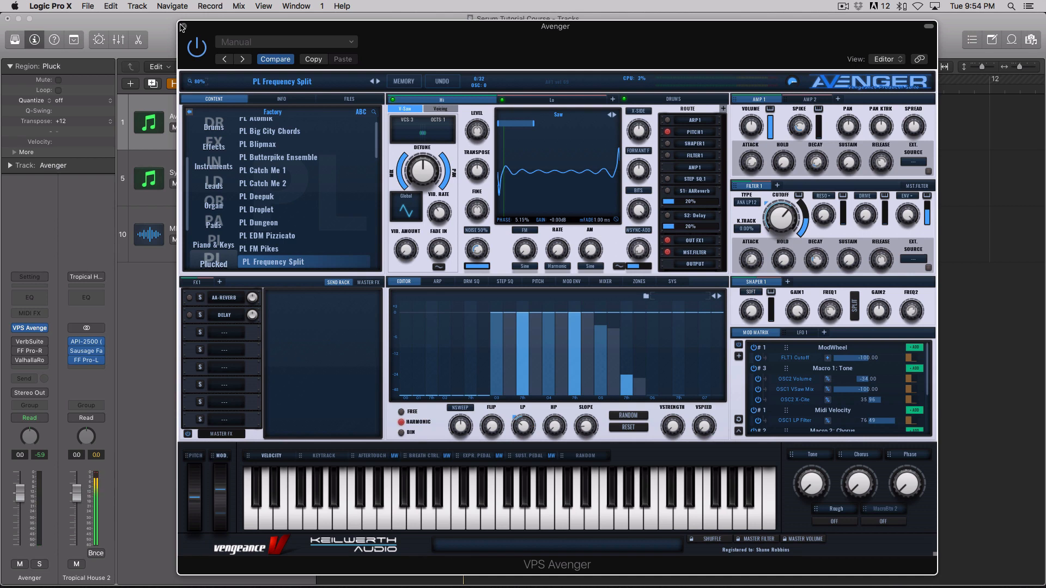
click(184, 26)
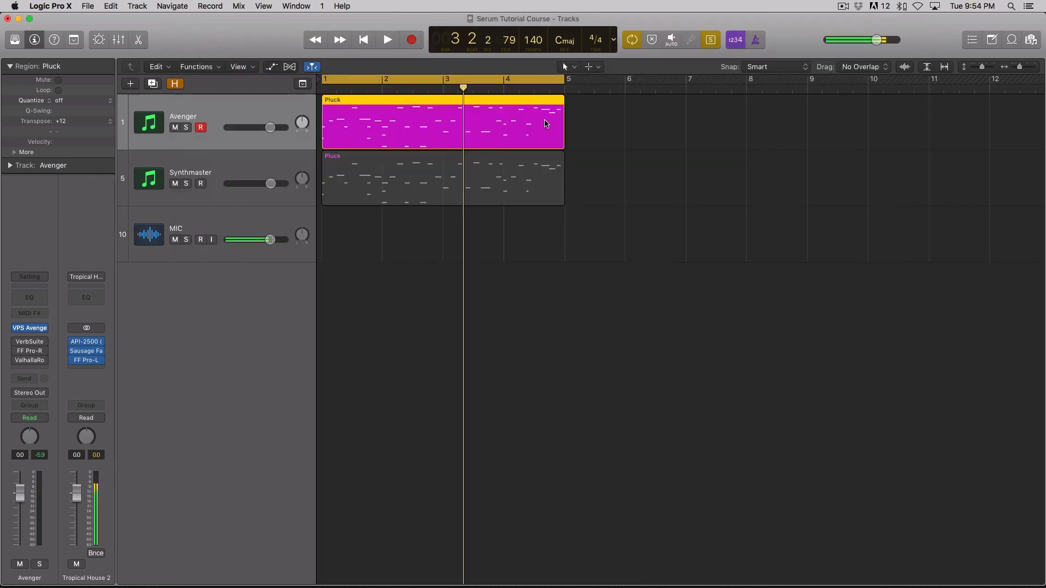
Return to the Synthmaster track and play its pluck loop with the reverb inserts bypassed.
click(616, 133)
click(544, 128)
click(276, 153)
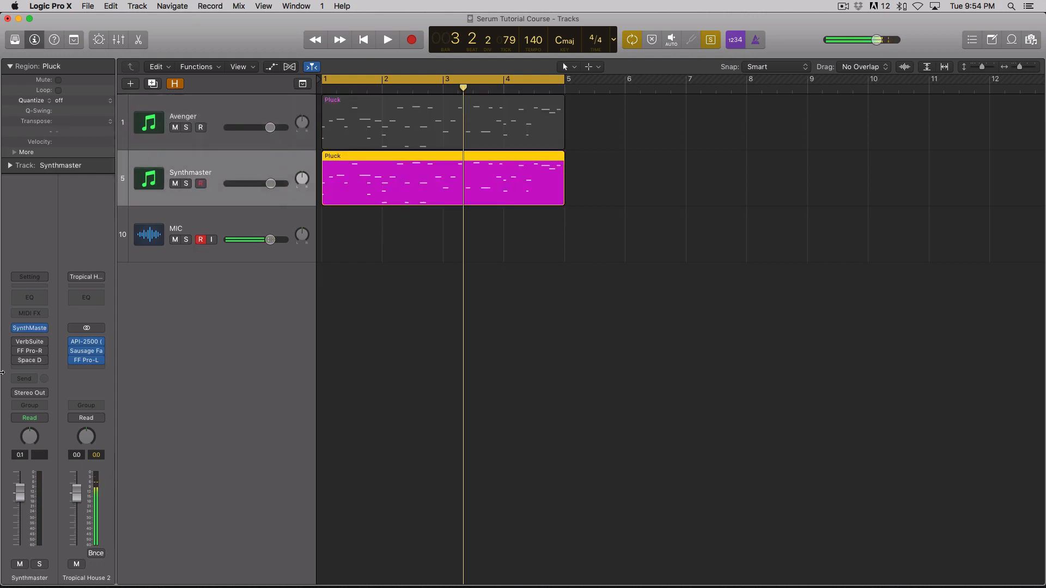
mouse_move(16, 344)
key(space)
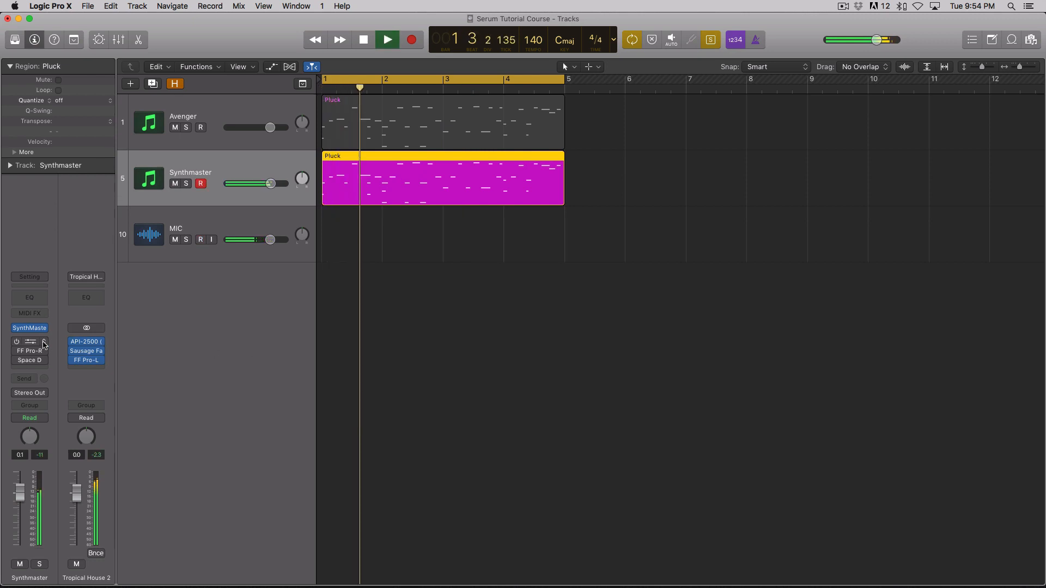
key(space)
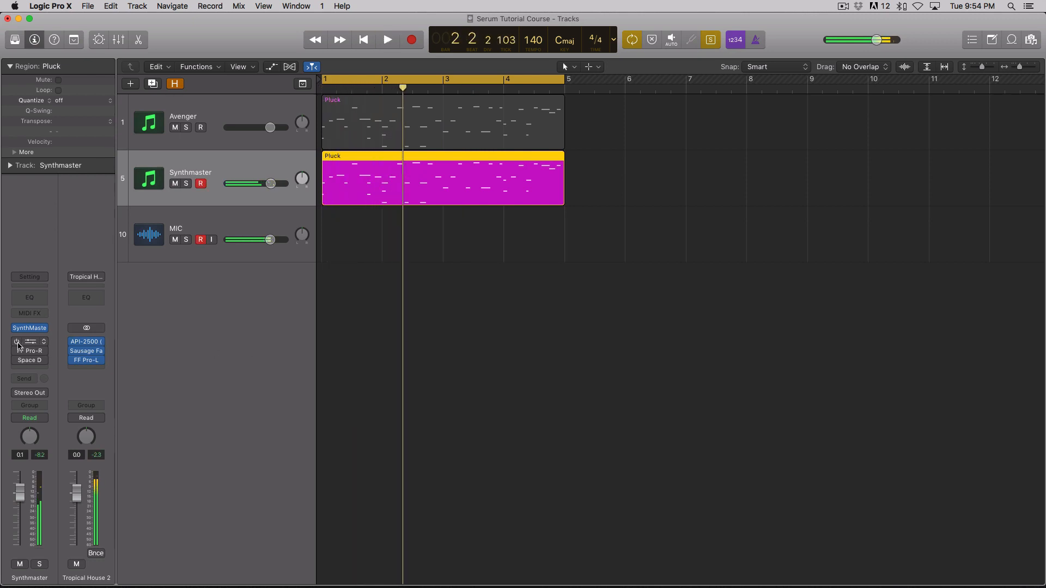
Compare the Synthmaster loop with the VerbSuite reverb switched on and off, including a playback from the start.
click(17, 342)
key(space)
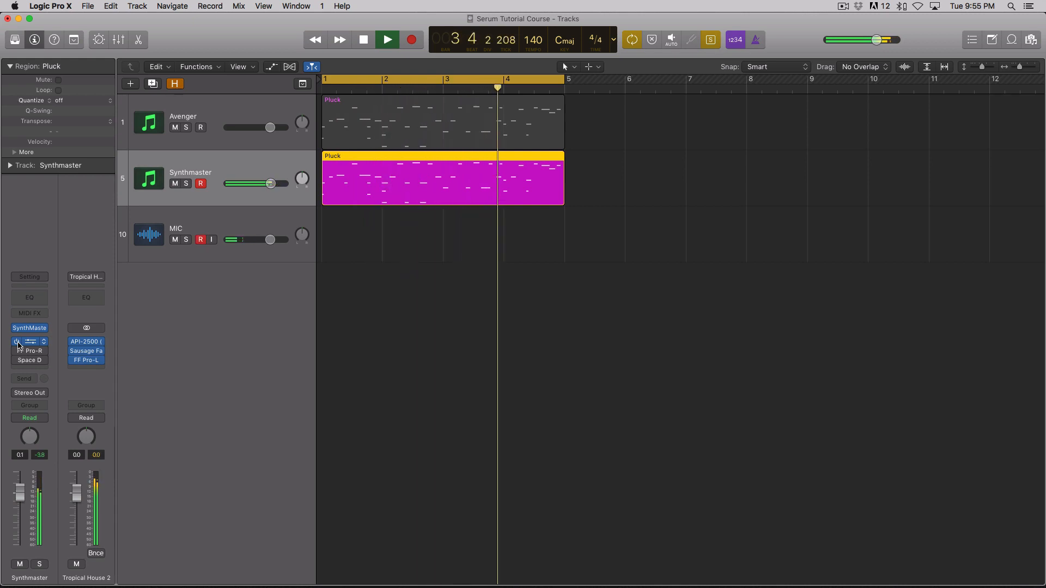
key(space)
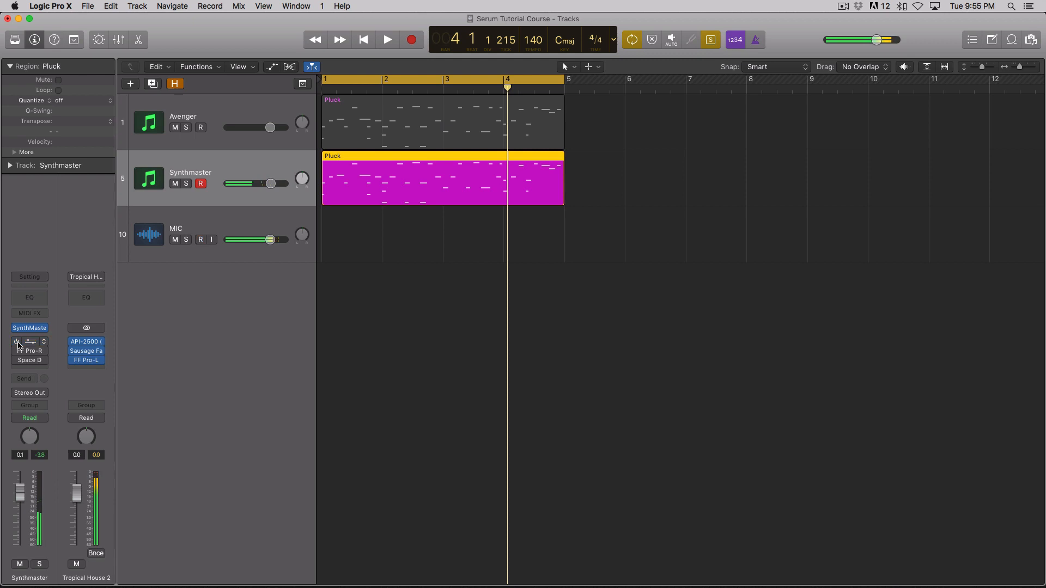
key(Return)
key(space)
key(space)
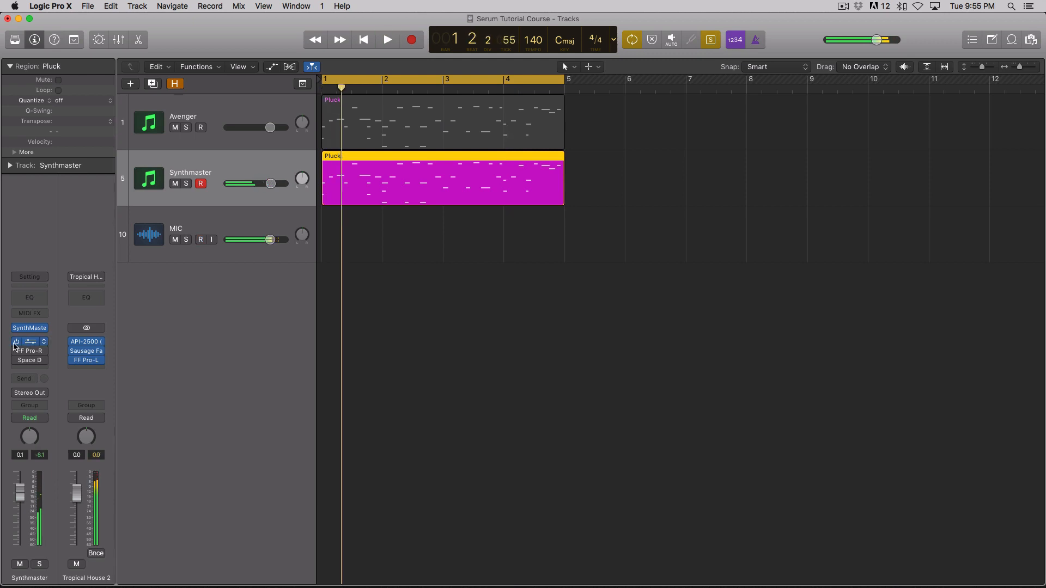
click(16, 342)
Audition the Synthmaster loop first through the FF Pro-R reverb alone and after that through Space D alone.
click(16, 352)
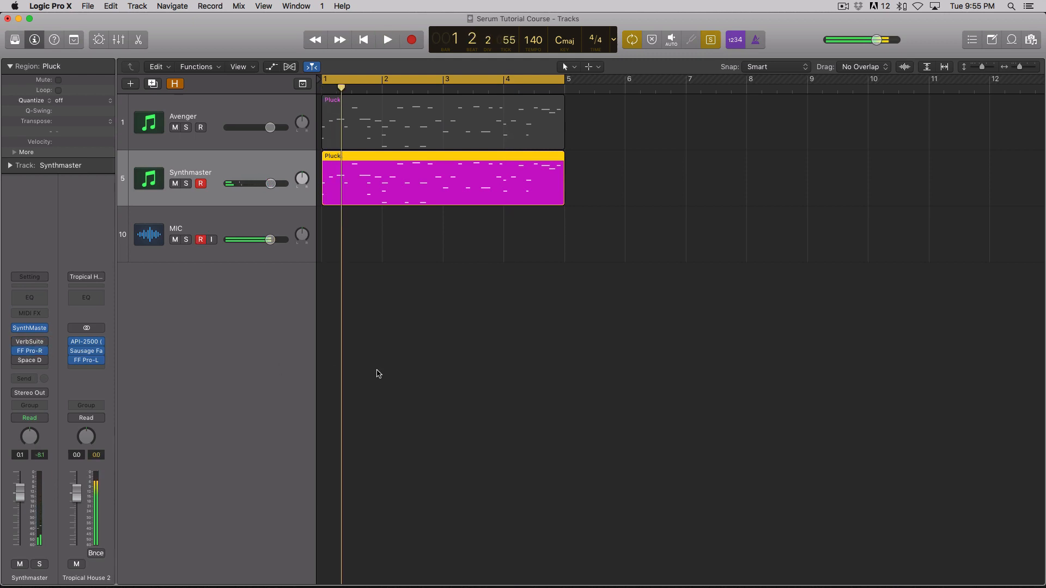
key(space)
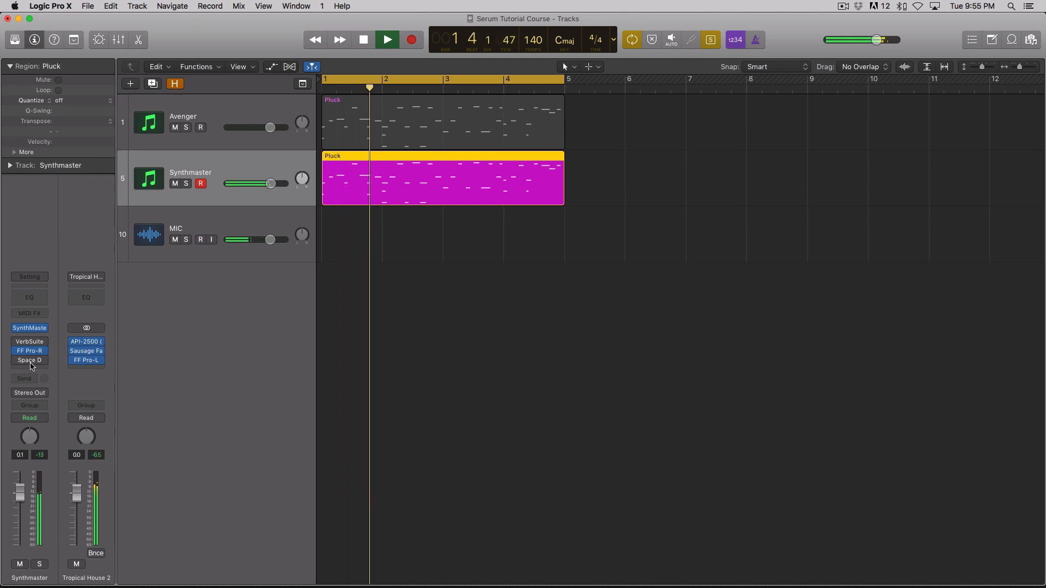
key(space)
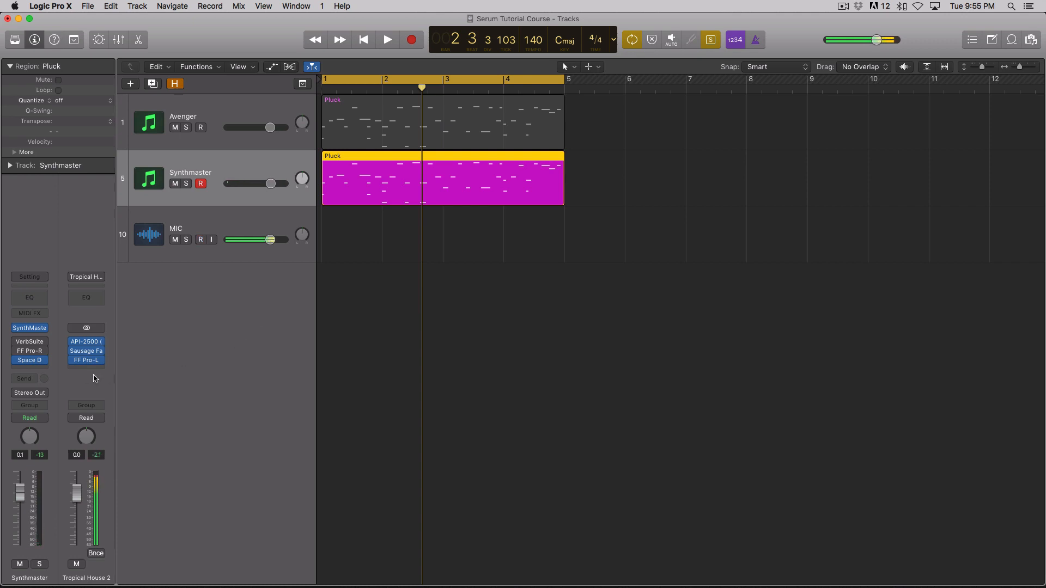
key(space)
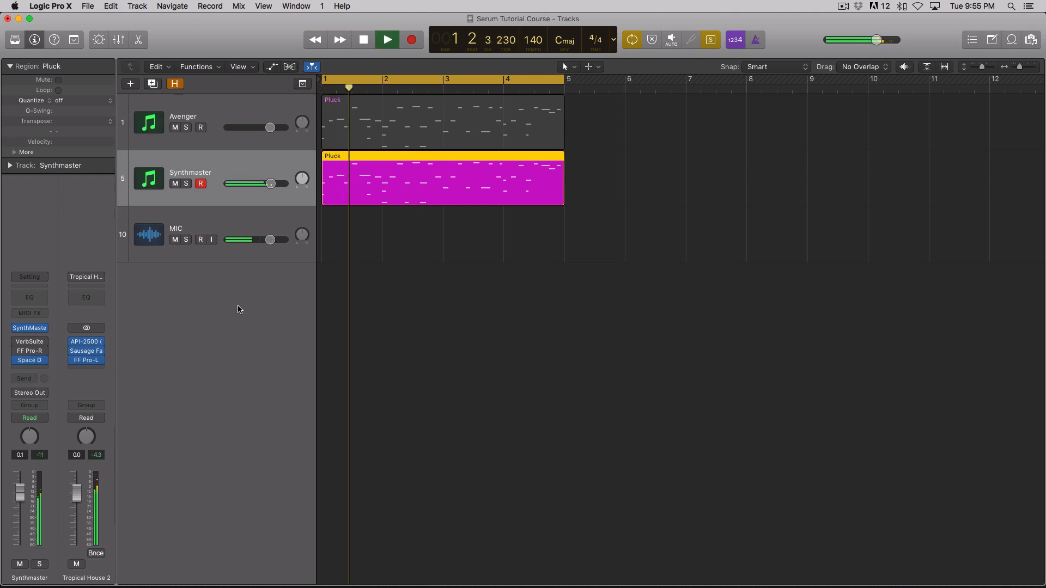
mouse_move(17, 361)
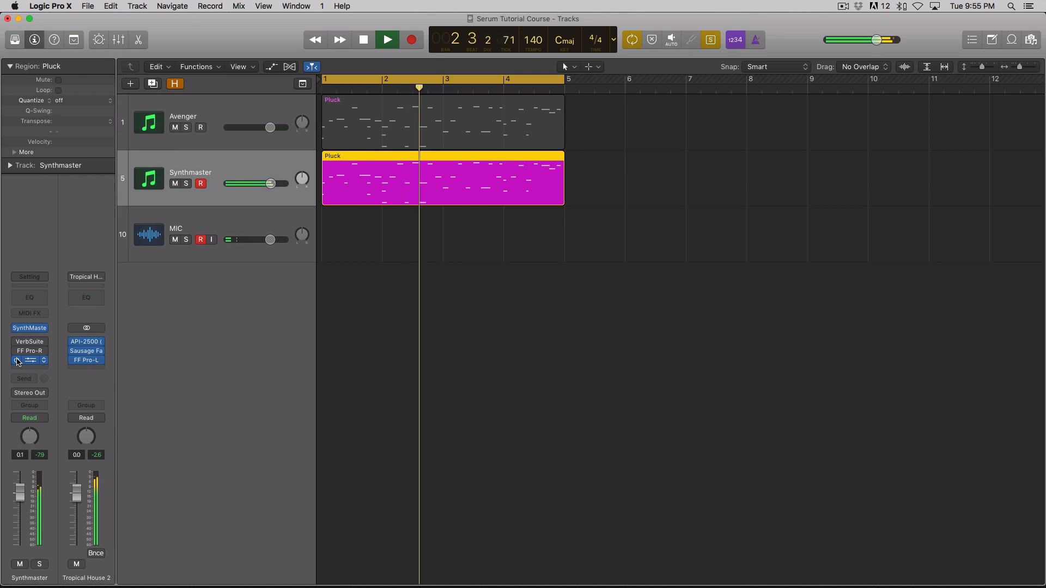
key(space)
Open the VerbSuite Classics reverb on the Synthmaster track with the effect active and copy its settings.
click(29, 341)
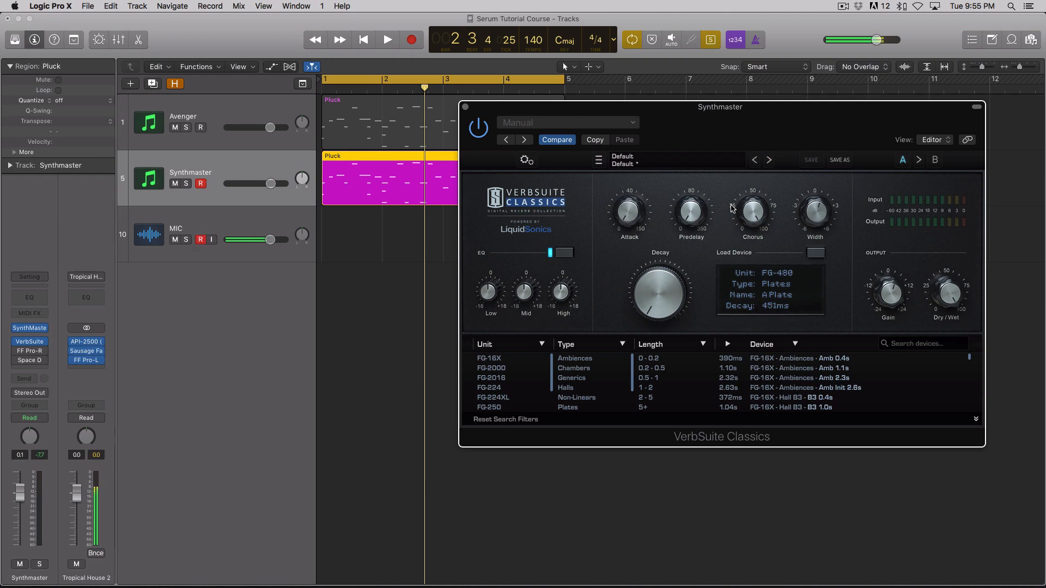
click(594, 139)
Set the VerbSuite decay to 103%, the dry/wet mix to 33.6% and the chorus to 28.7%.
drag(642, 301, 640, 289)
drag(963, 291, 950, 352)
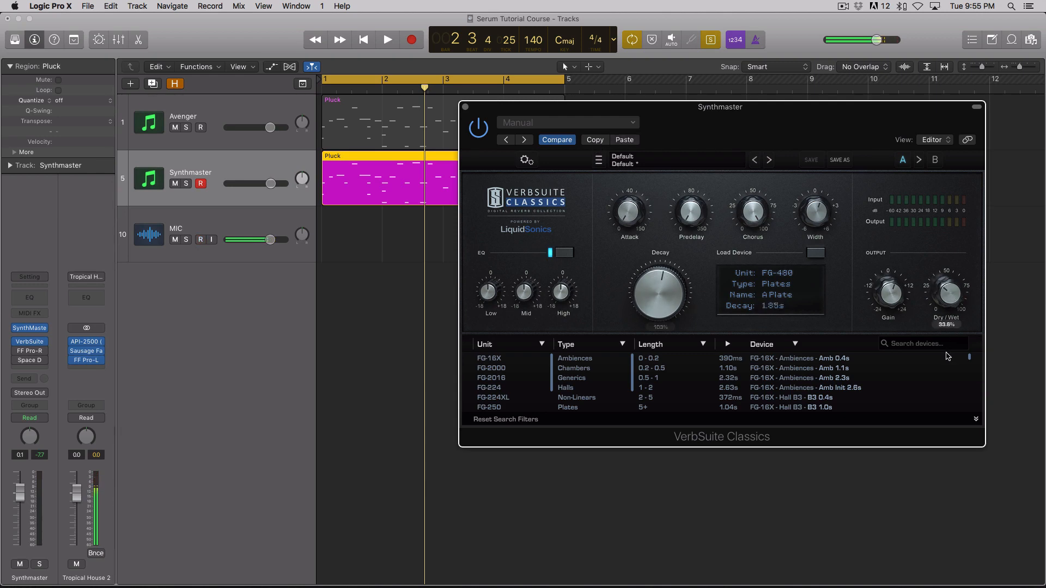
drag(755, 217, 757, 310)
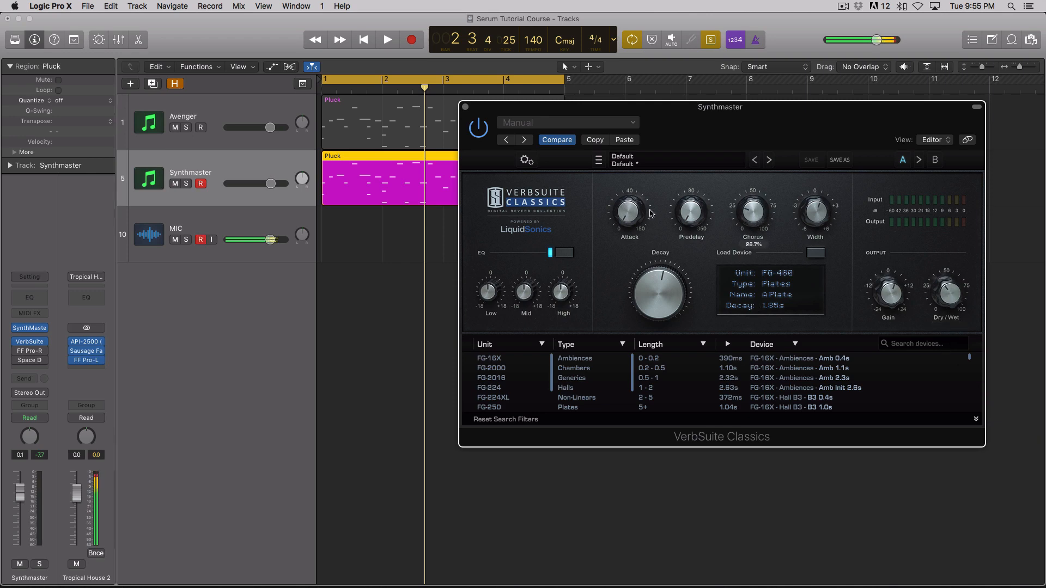
While the loop plays, adjust VerbSuite's dry/wet mix and predelay, with decay at 1.89 s, chorus at 37.1% and width at 2.10 dB.
key(space)
drag(662, 289, 661, 303)
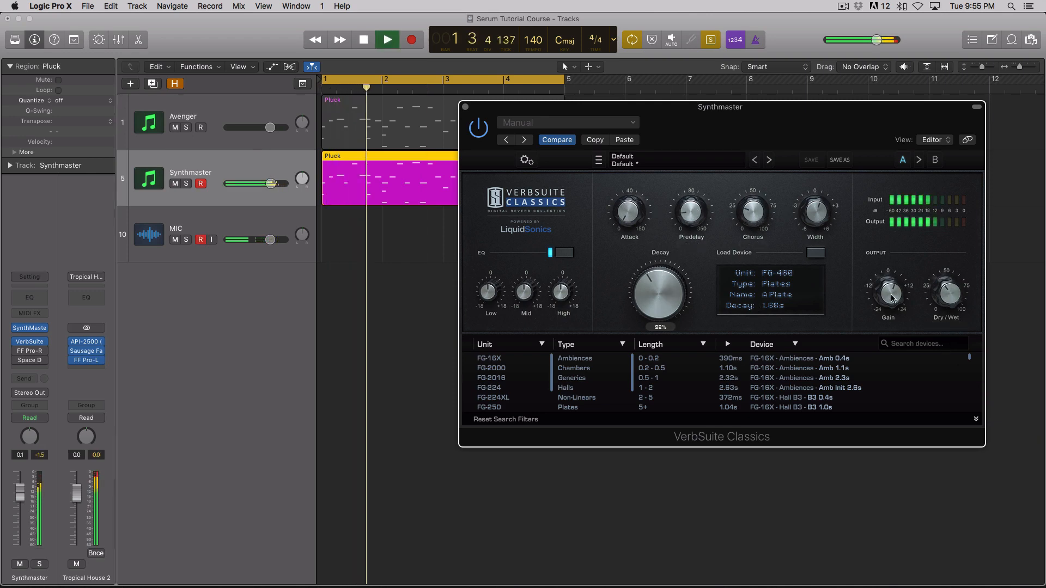
mouse_move(947, 298)
mouse_down()
mouse_move(945, 284)
mouse_move(946, 317)
mouse_up()
drag(660, 289, 659, 271)
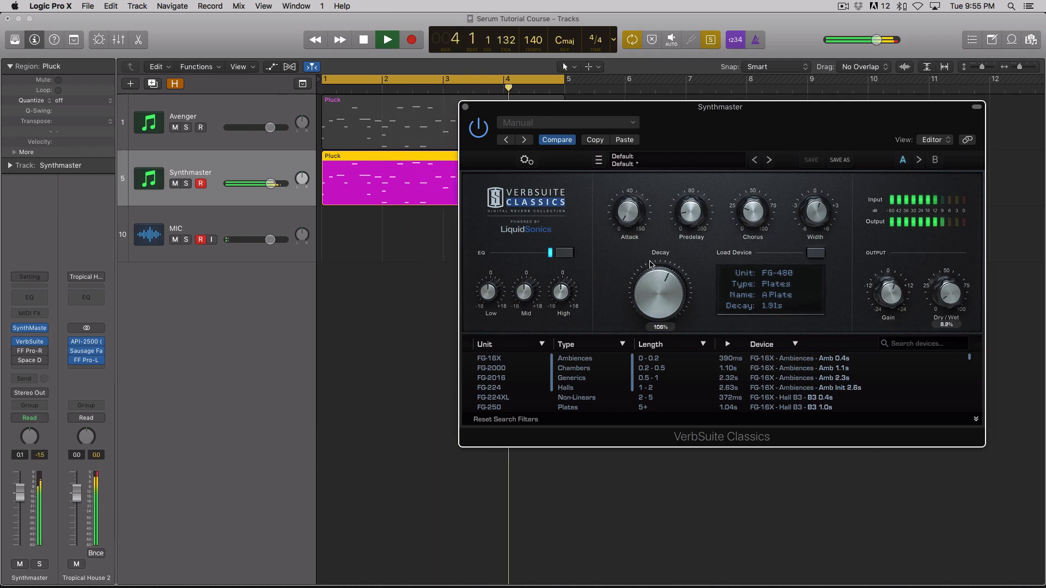
drag(949, 287, 948, 277)
drag(661, 288, 661, 293)
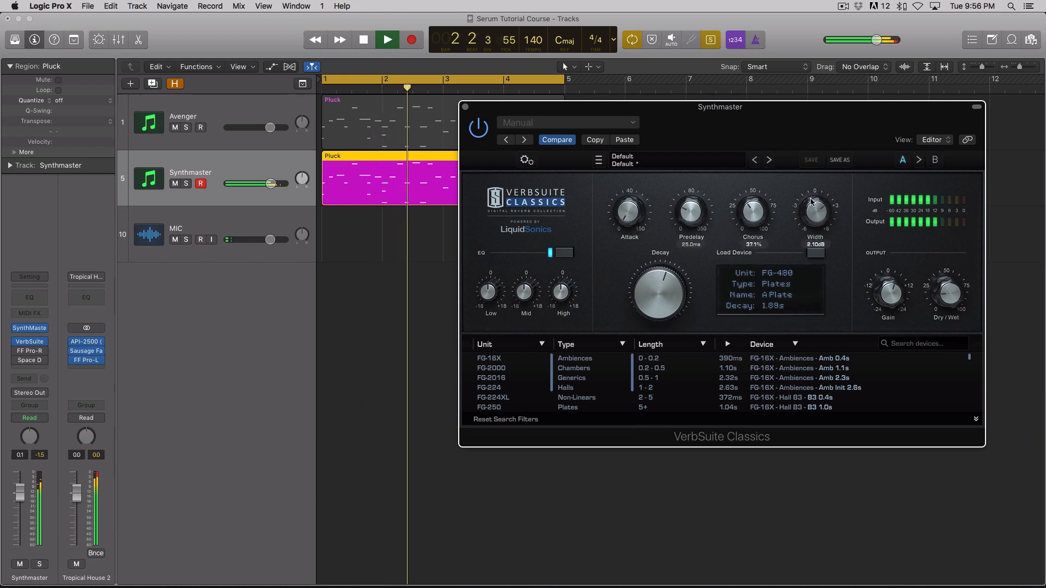
key(space)
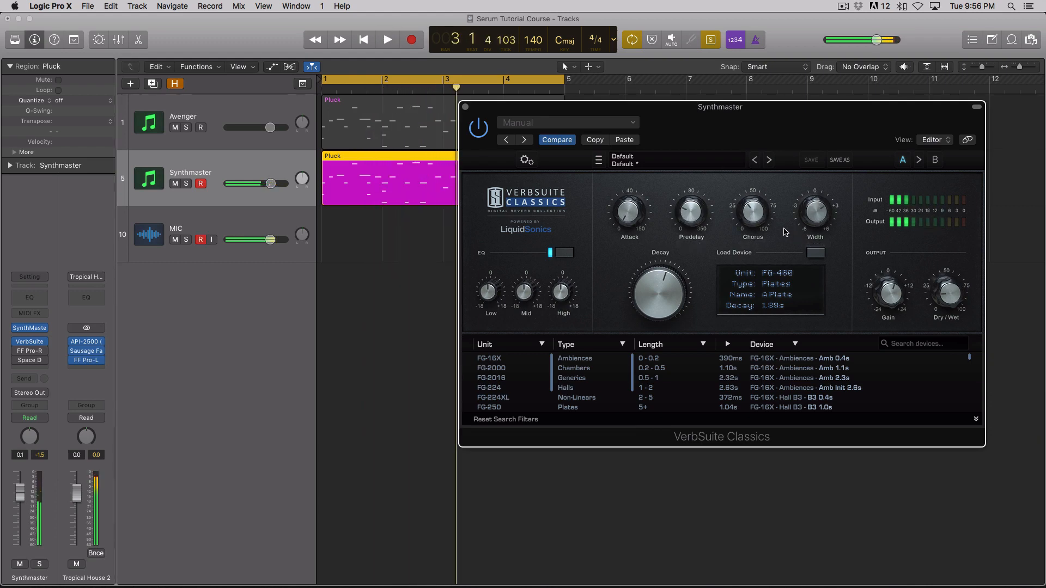
Paste the copied settings back into VerbSuite and sweep the decay during playback, ending at 25%.
click(619, 143)
mouse_move(691, 216)
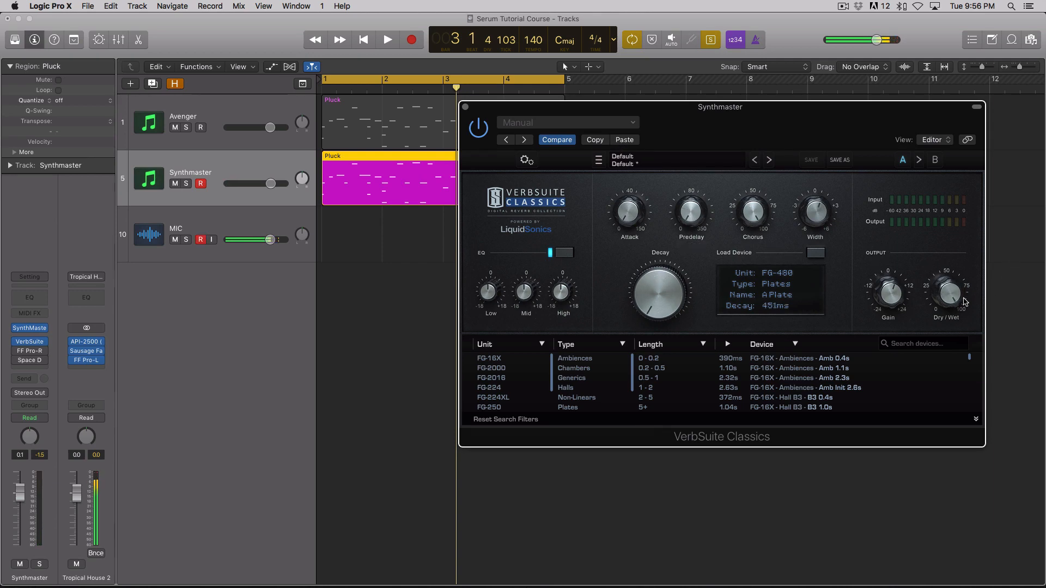
mouse_move(946, 304)
key(space)
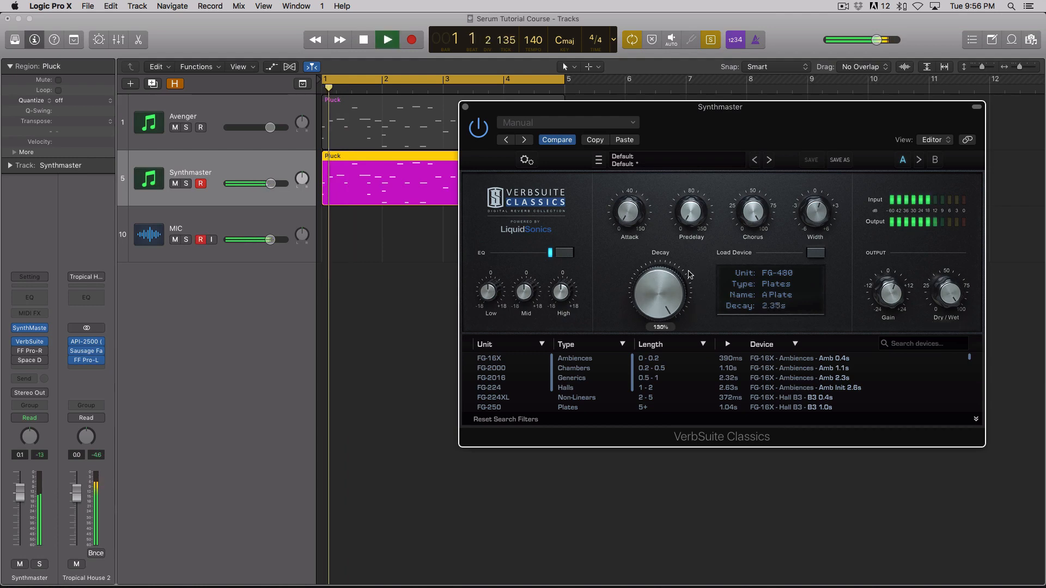
drag(659, 294, 659, 344)
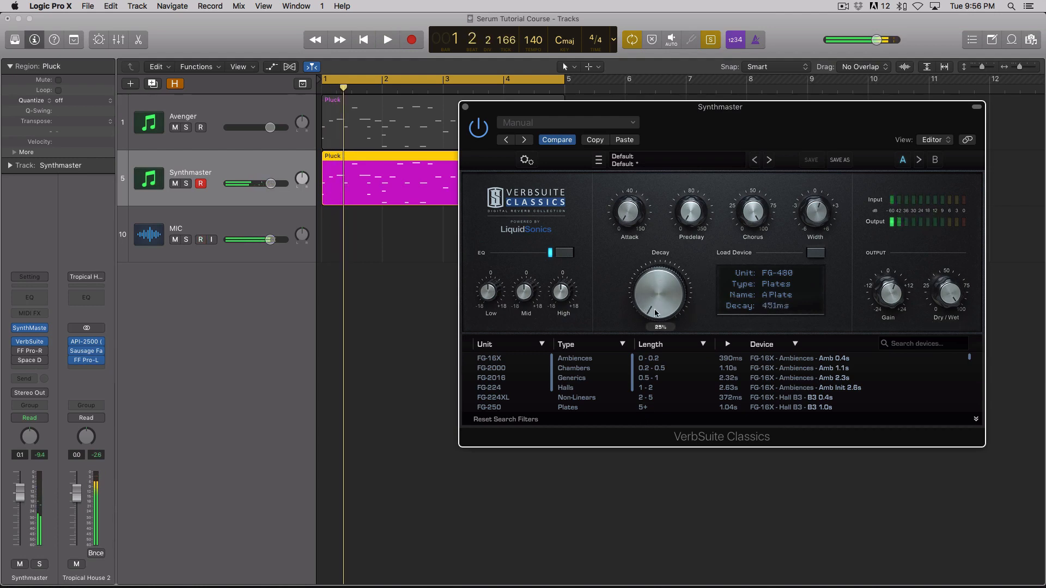
Set VerbSuite's chorus to 71.5% and try a wider width setting during loop playback, and close the reverb.
key(space)
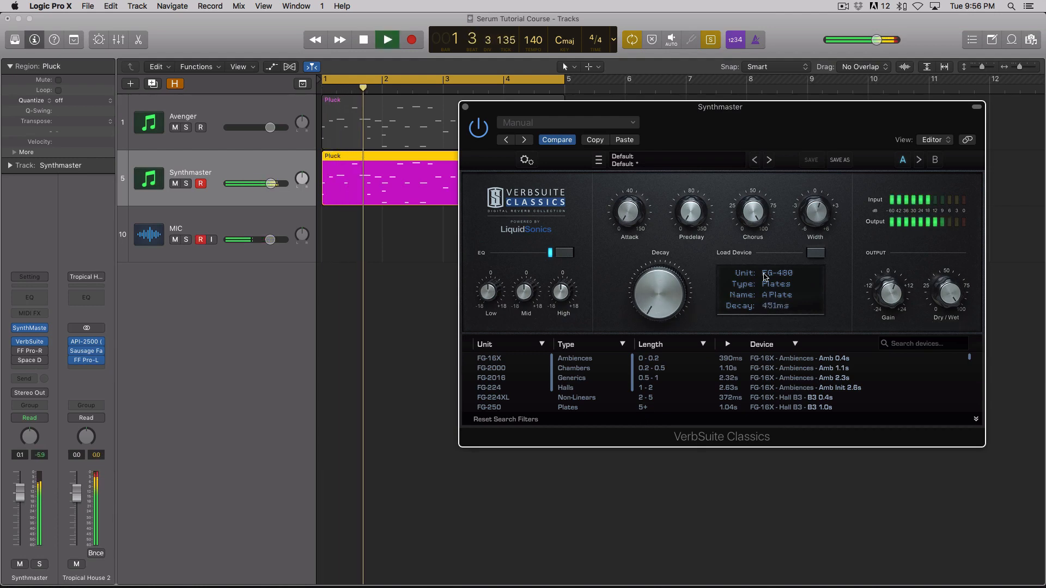
mouse_move(753, 212)
mouse_down()
mouse_move(750, 281)
mouse_move(757, 200)
mouse_up()
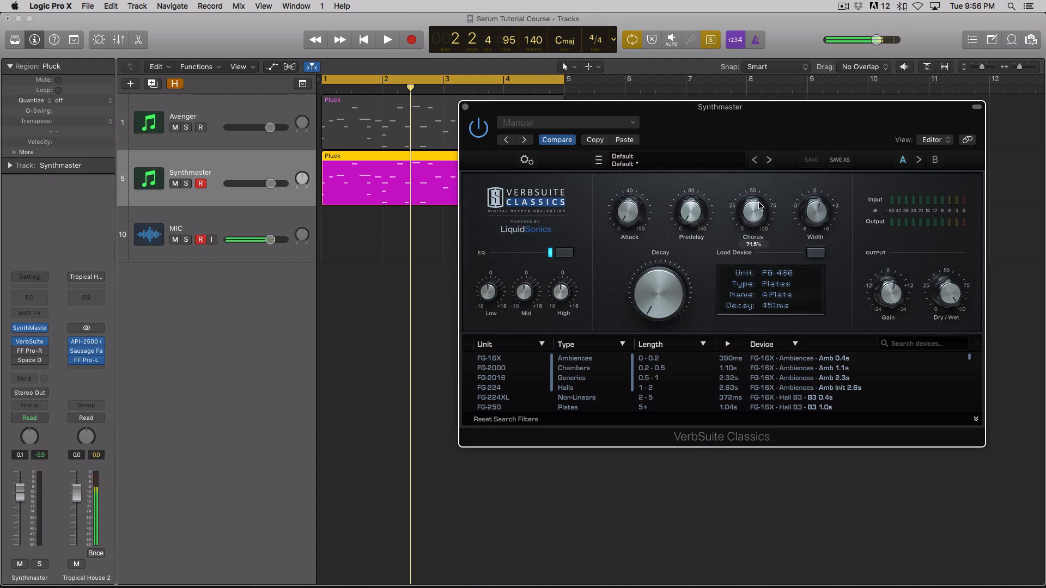
key(space)
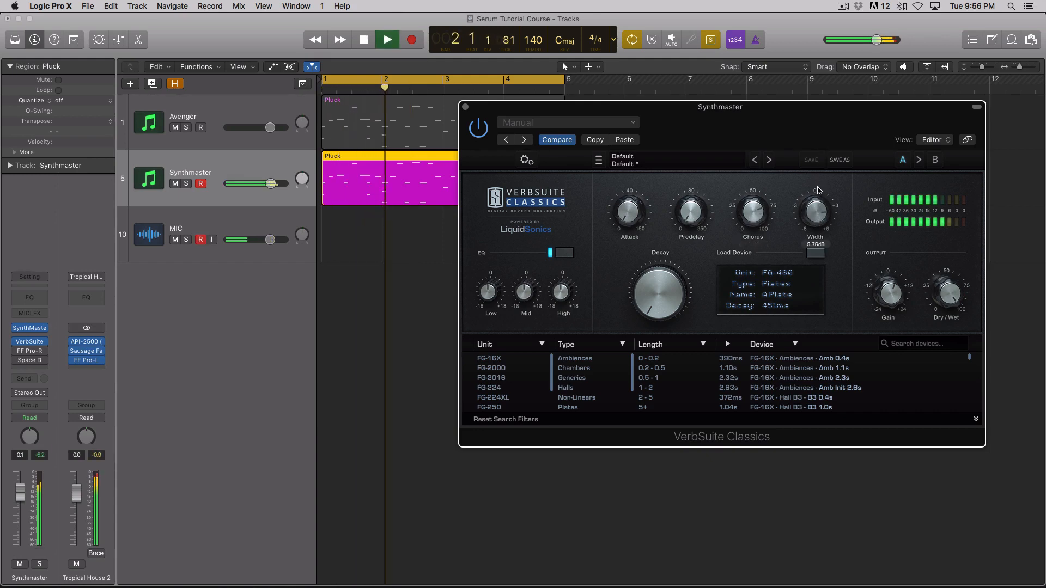
drag(818, 190, 824, 192)
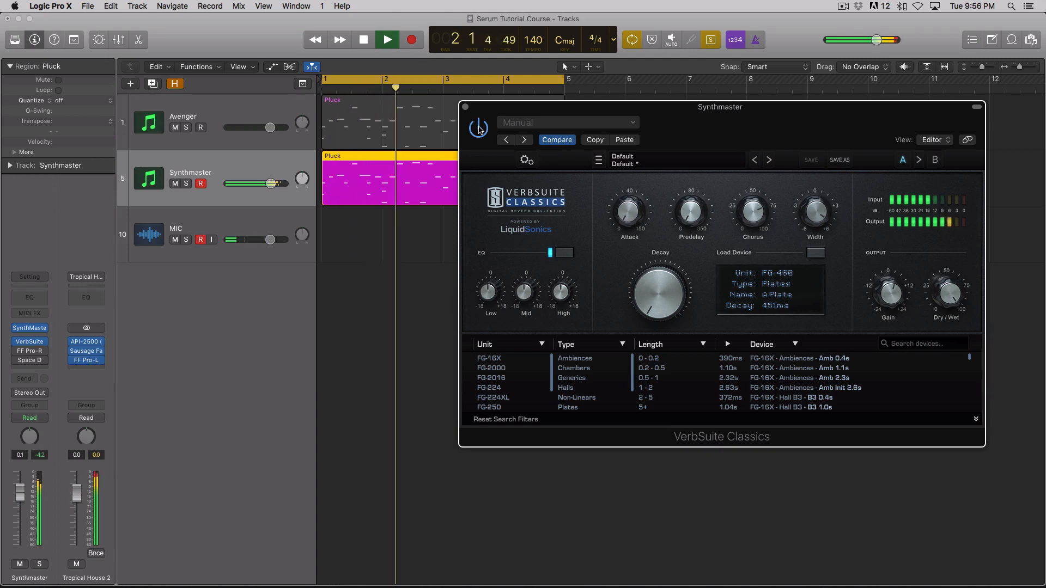
key(space)
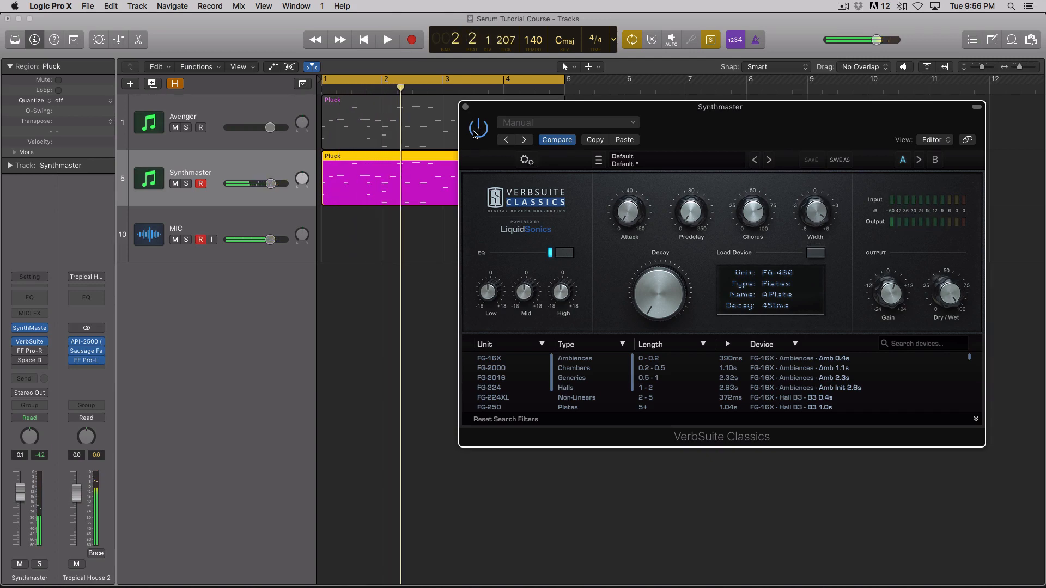
click(466, 107)
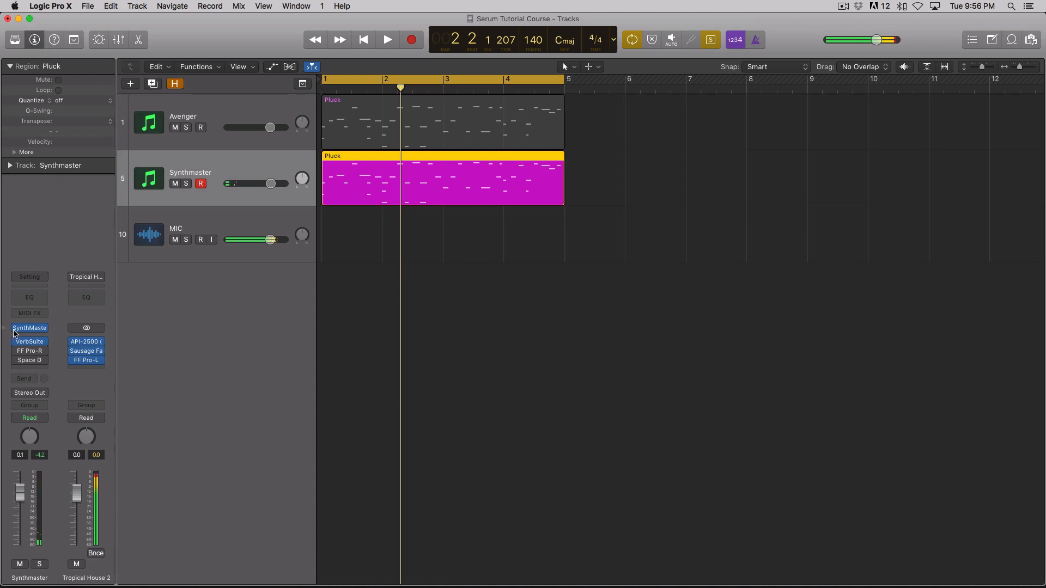
Switch the Synthmaster track from VerbSuite to Pro-R and set the Pro-R space to 0.37 s, auditioning the loop.
right_click(15, 340)
click(3, 341)
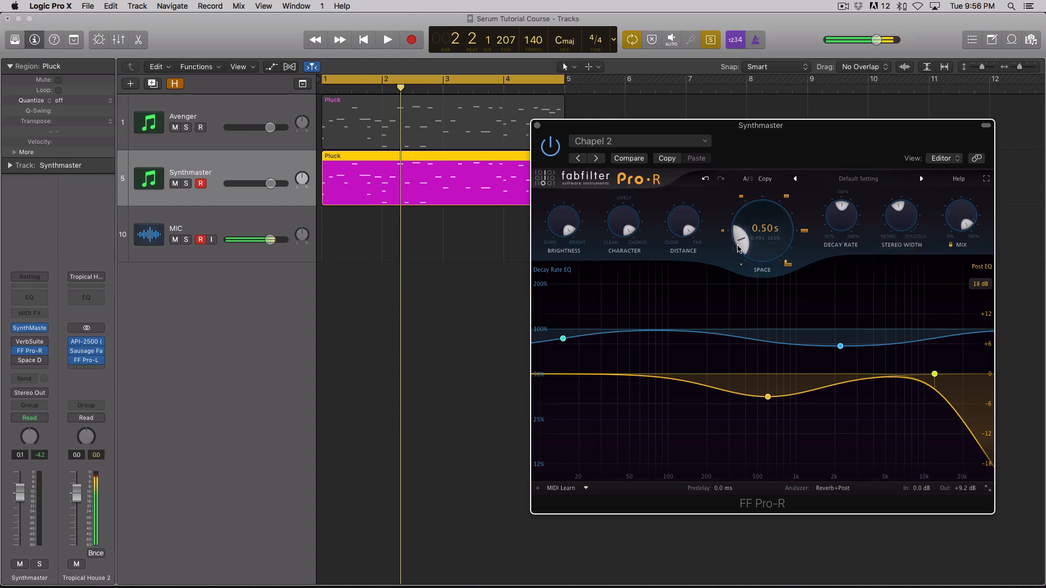
drag(823, 229, 829, 265)
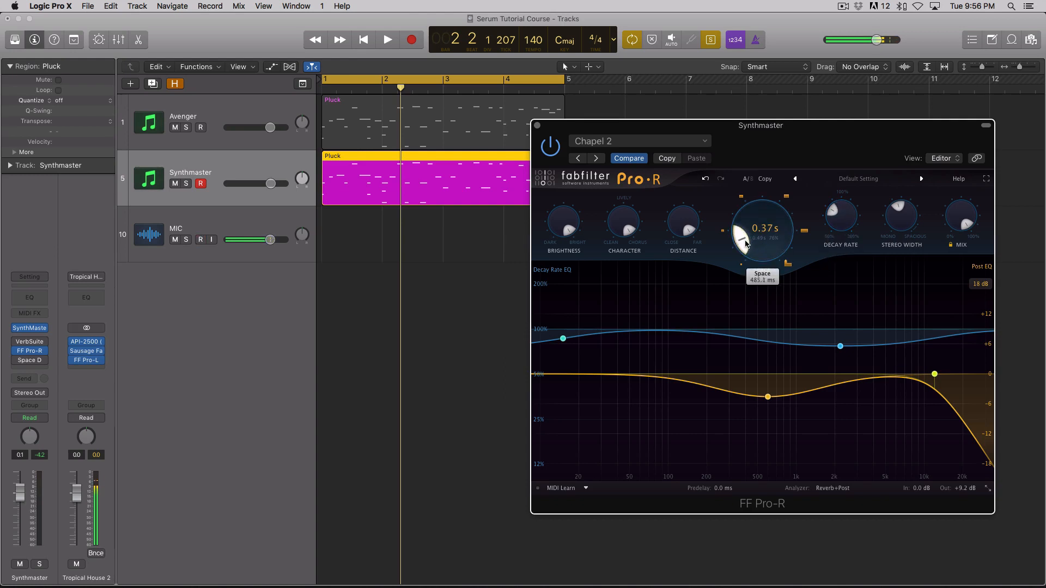
drag(745, 244, 906, 148)
key(space)
mouse_move(765, 231)
mouse_down()
mouse_move(762, 240)
mouse_move(766, 161)
mouse_move(760, 246)
mouse_up()
key(space)
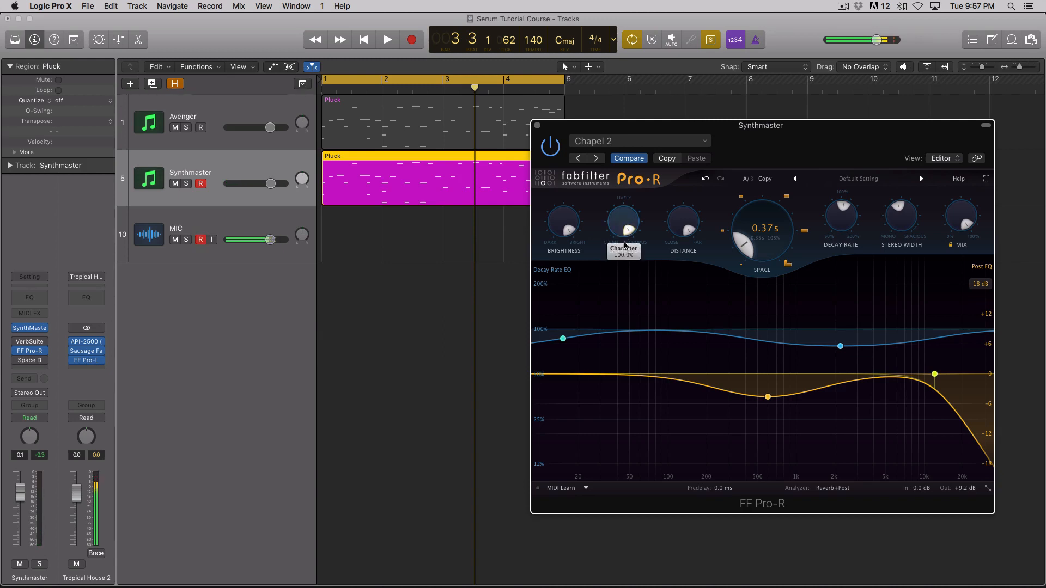
Set Pro-R's character to 77.49% and play the loop to hear it.
drag(627, 230, 637, 228)
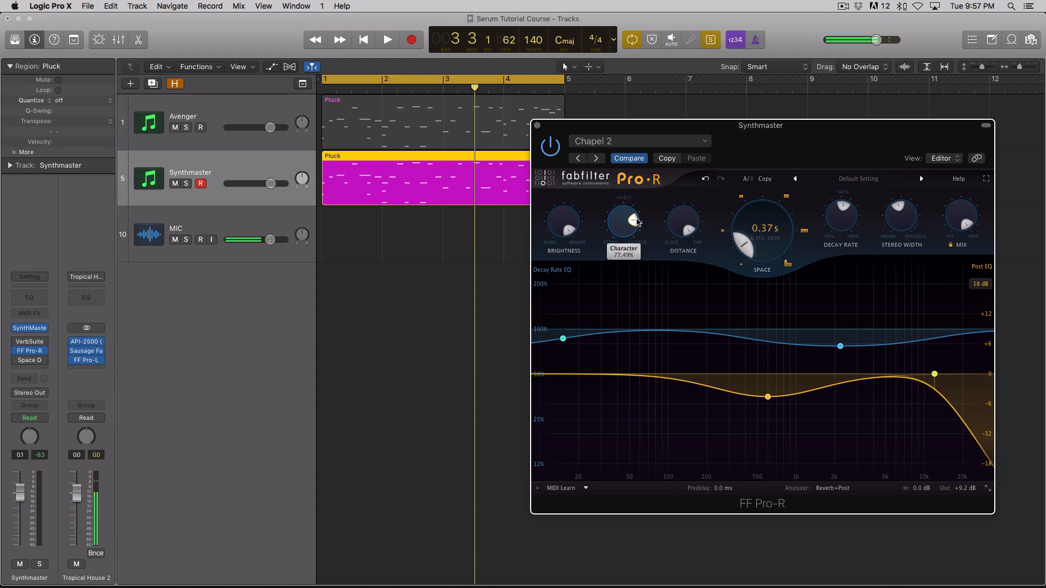
key(space)
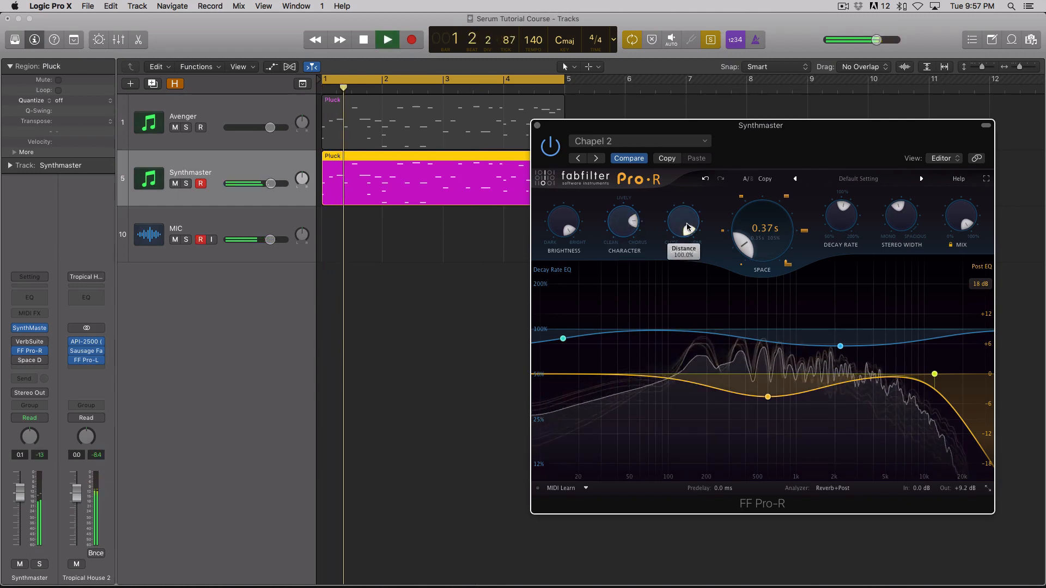
key(space)
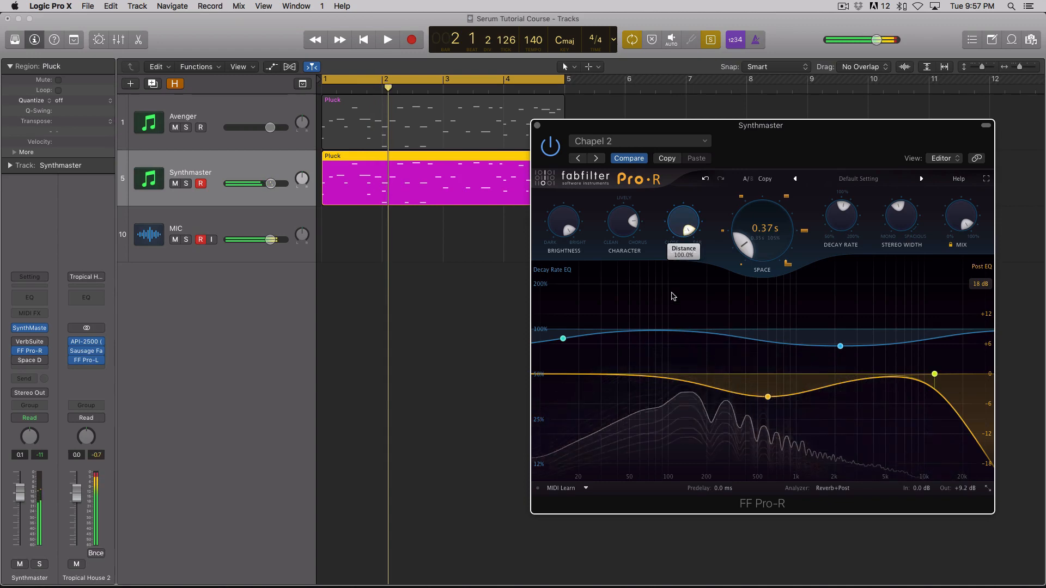
Try Pro-R's distance at 0% during playback and restore it to 100%.
drag(683, 222, 675, 257)
key(space)
mouse_move(684, 229)
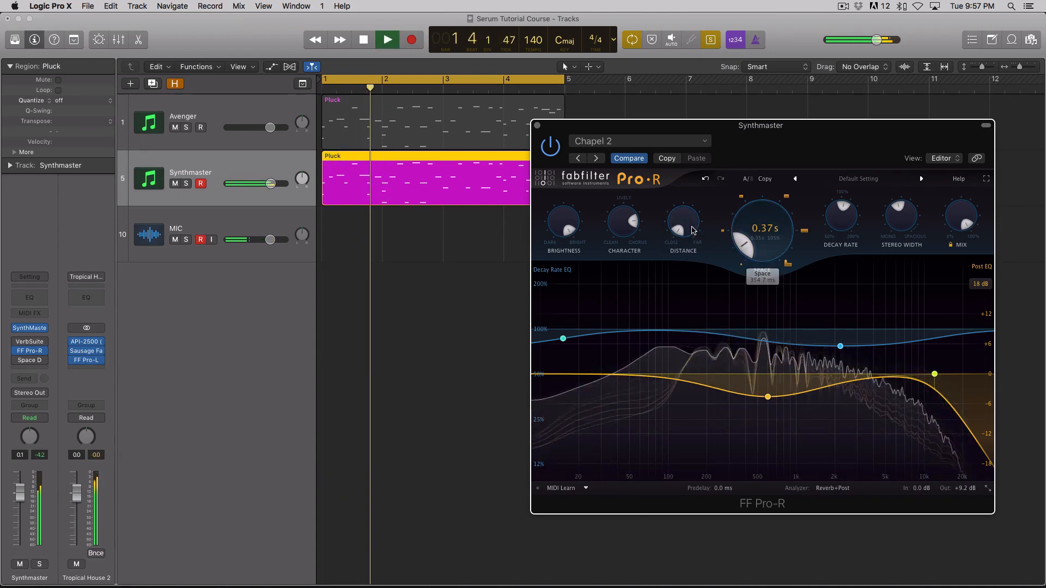
key(space)
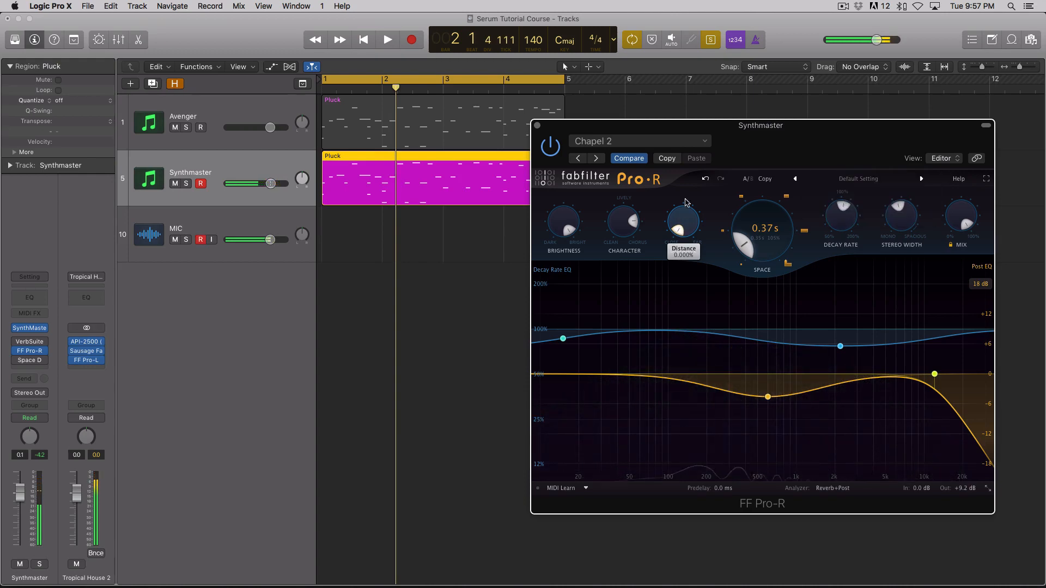
double_click(685, 220)
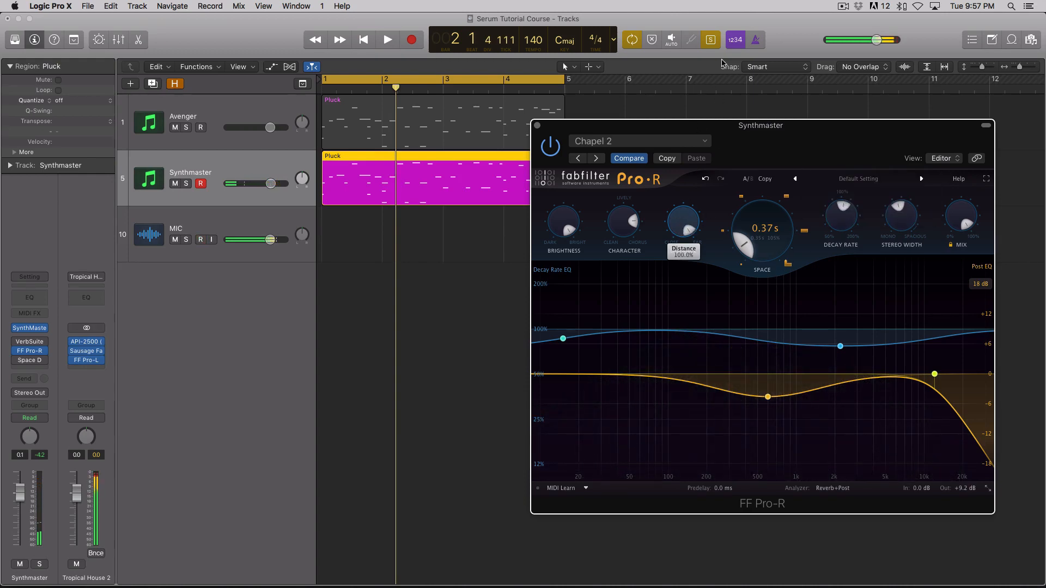
key(space)
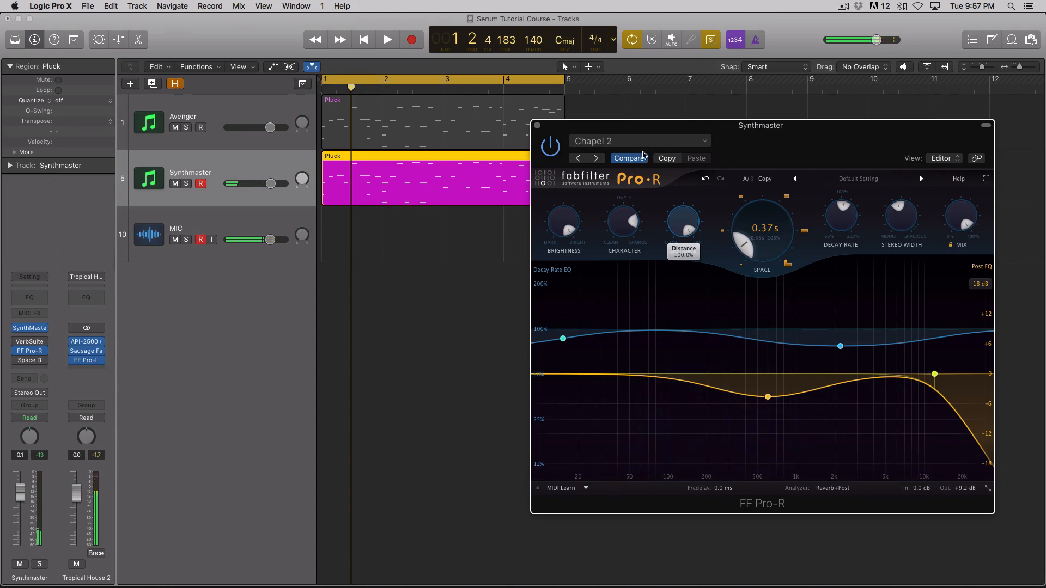
Use Space Designer instead of Pro-R on the Synthmaster track, raise its reverb output level and audition the loop.
click(537, 125)
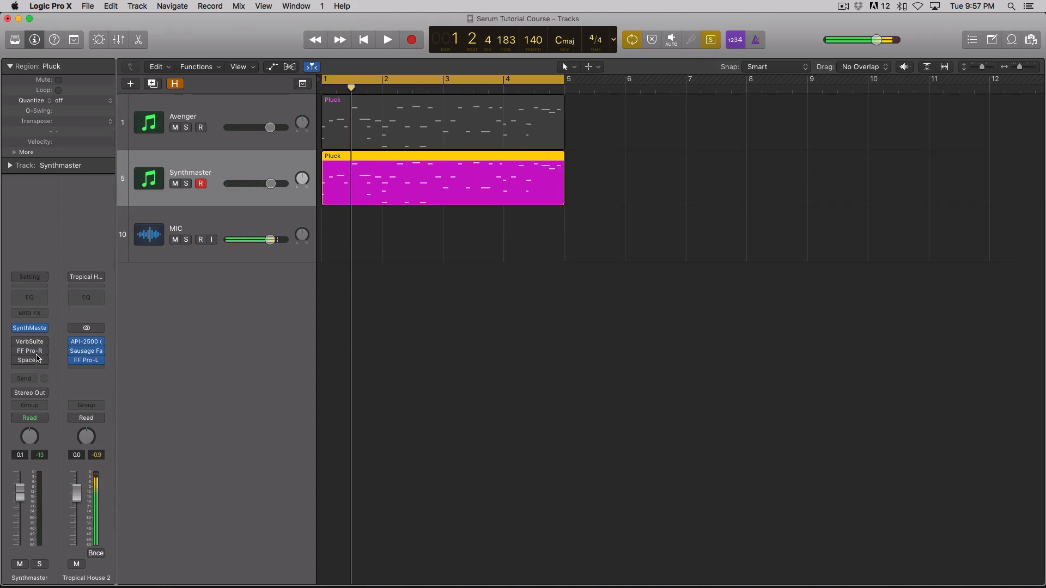
click(27, 360)
drag(622, 114, 609, 114)
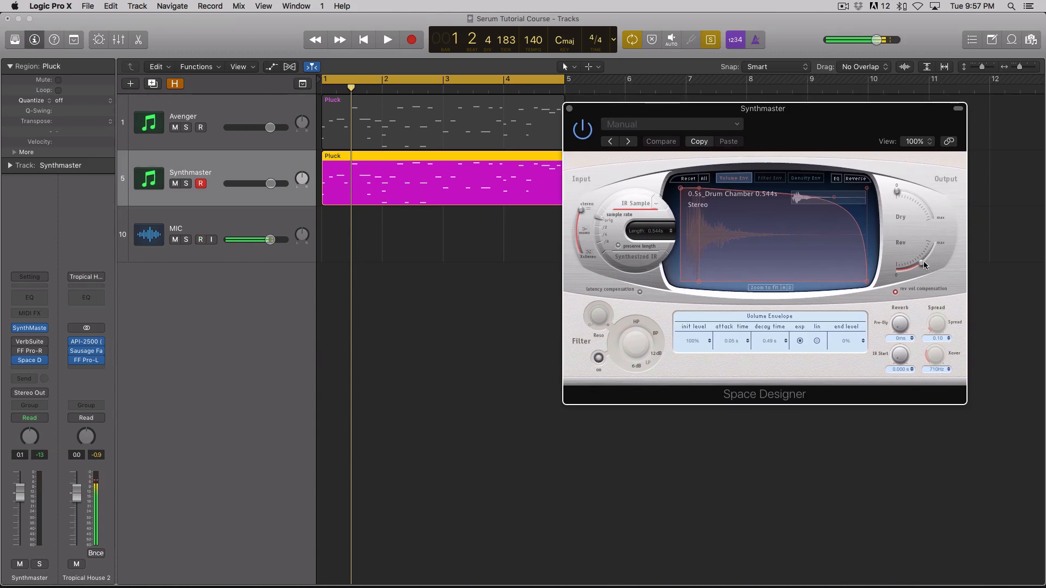
drag(922, 262, 929, 252)
key(space)
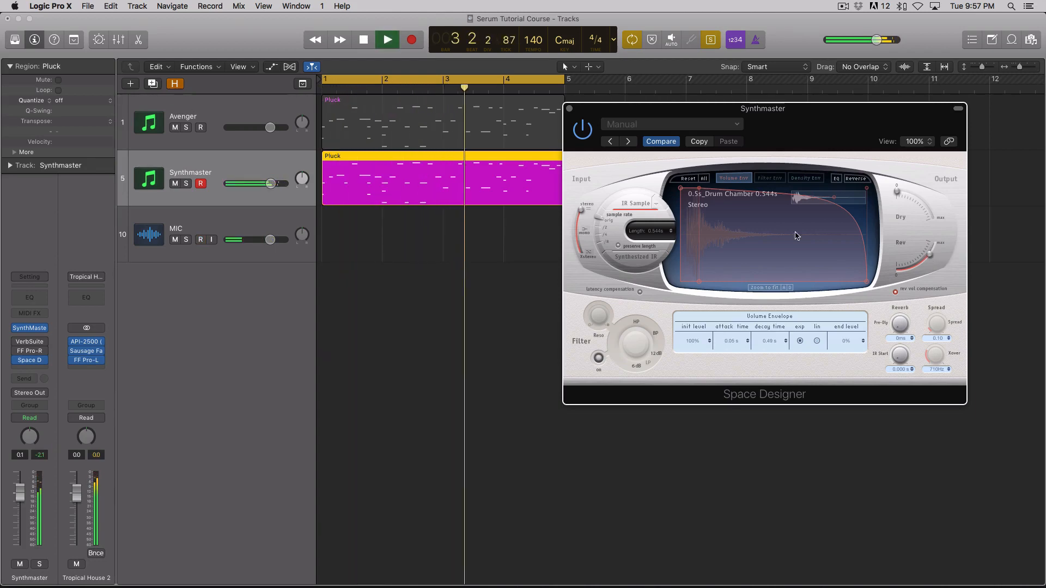
key(space)
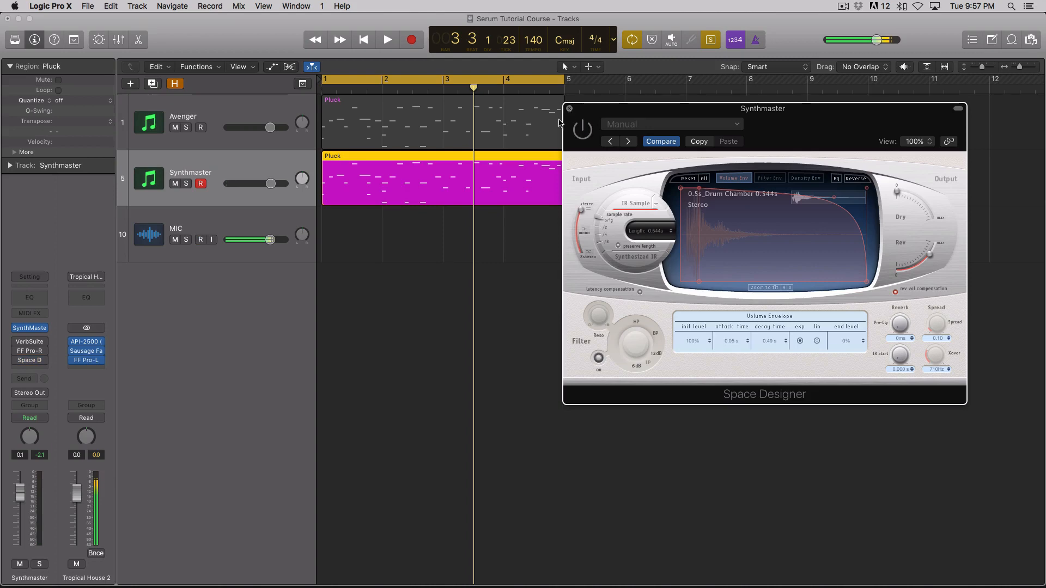
click(569, 108)
Select the Avenger track and play its pluck loop to hear its reverb.
mouse_move(43, 345)
click(226, 117)
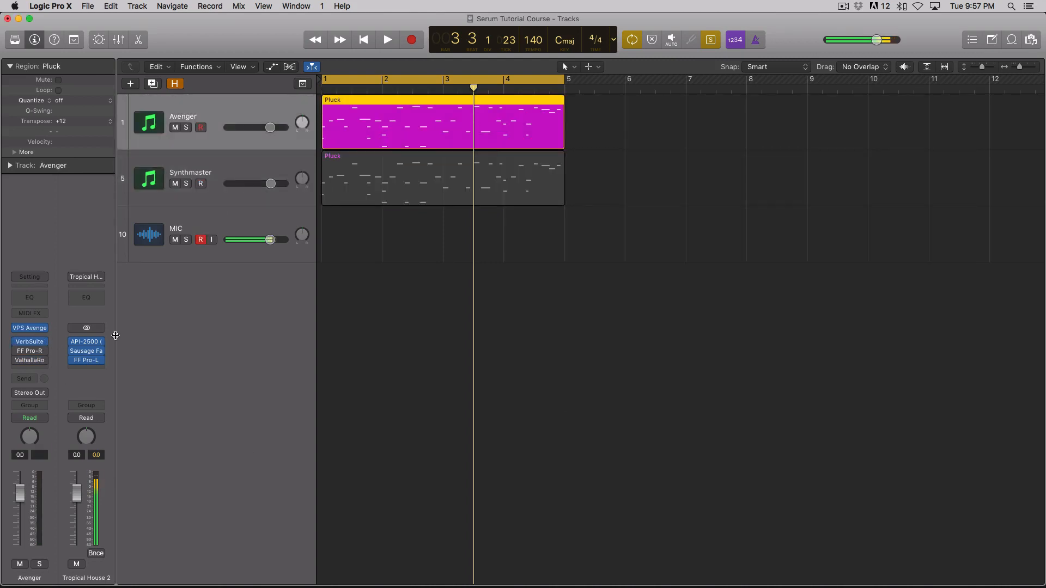
key(space)
mouse_move(95, 344)
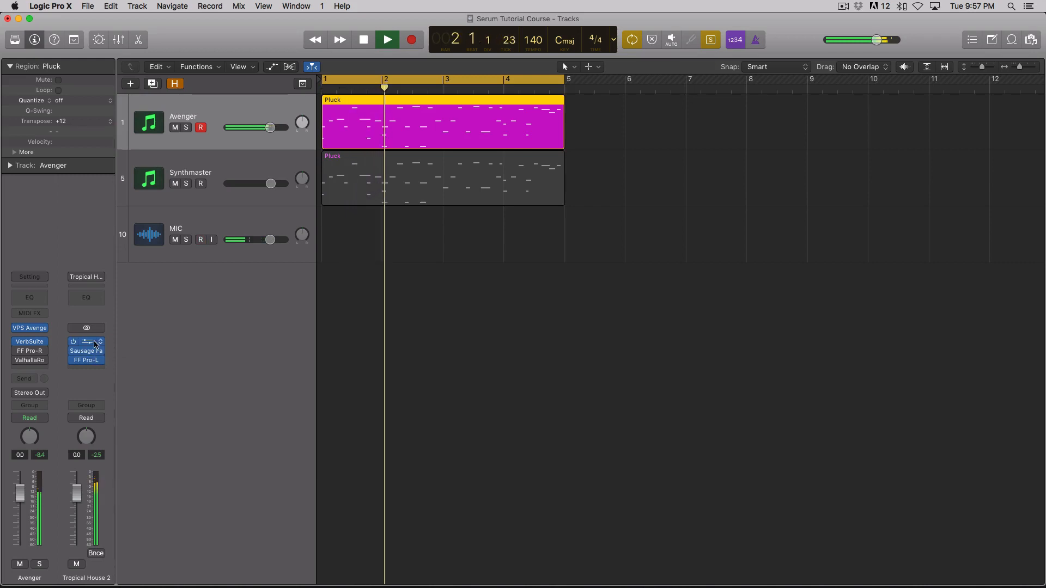
key(space)
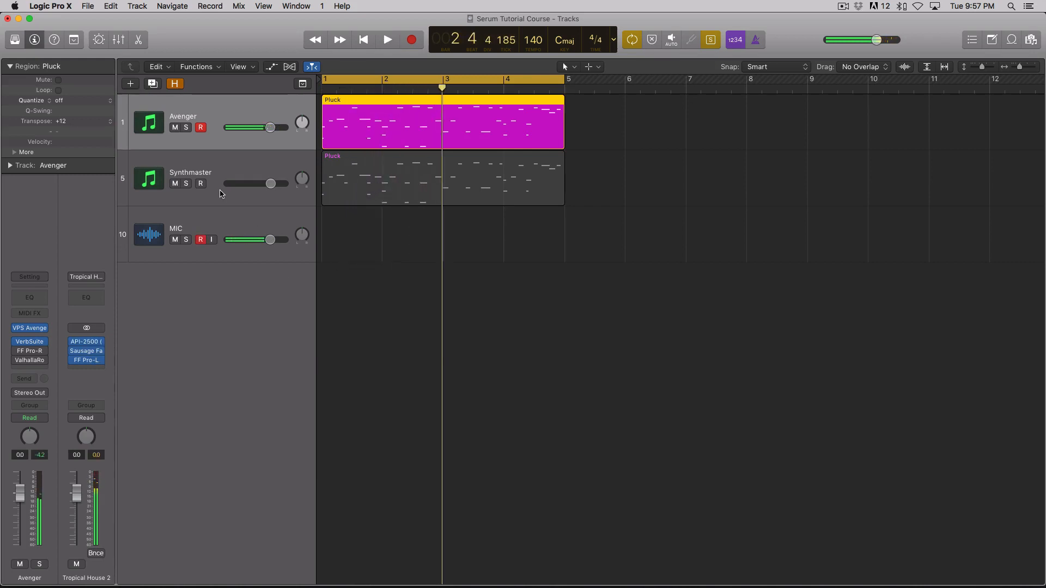
Return to the Synthmaster track with VerbSuite active and view the reverb's settings.
click(221, 194)
mouse_move(16, 342)
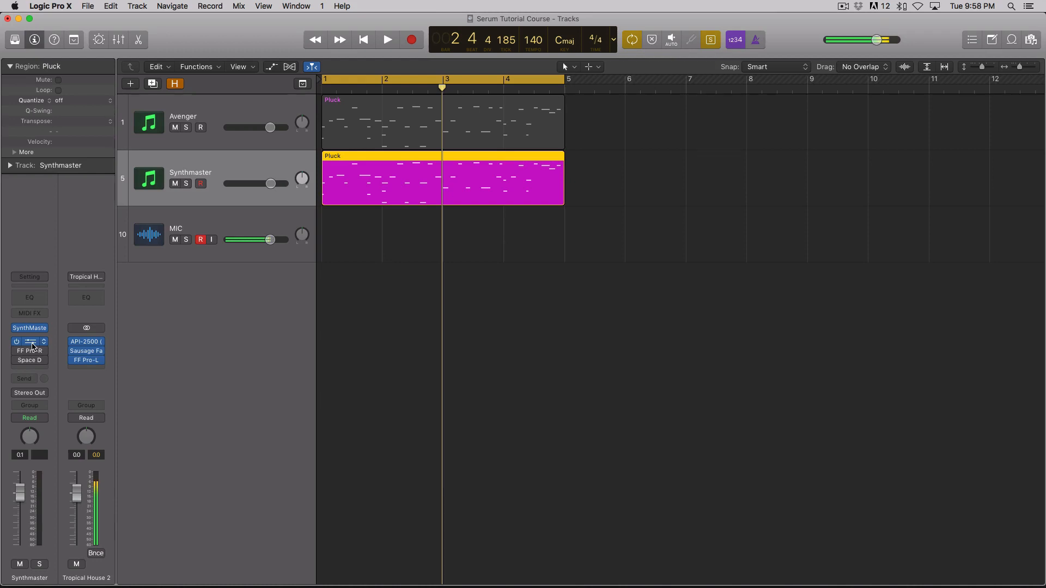
click(32, 344)
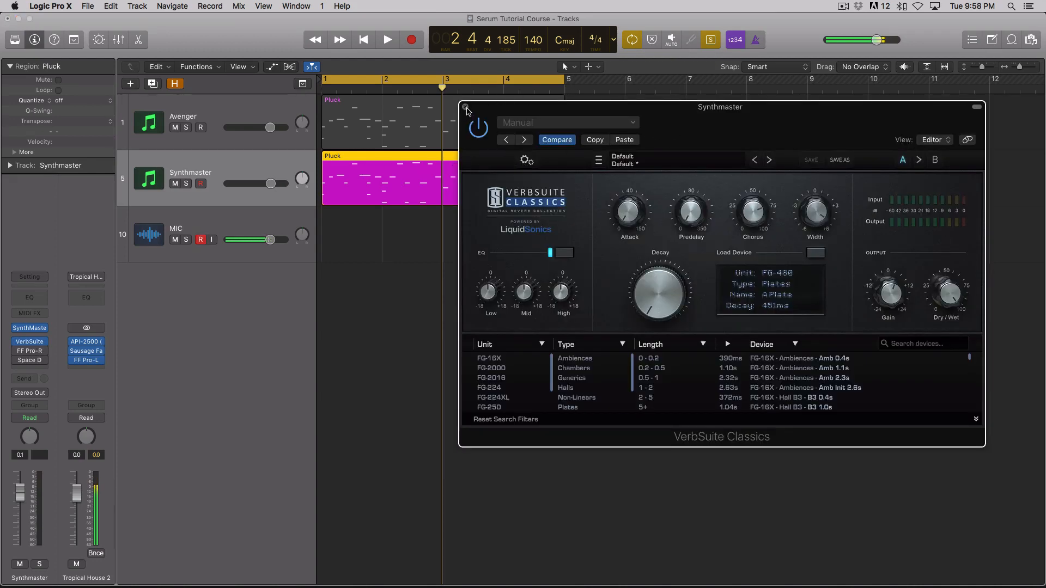
click(465, 109)
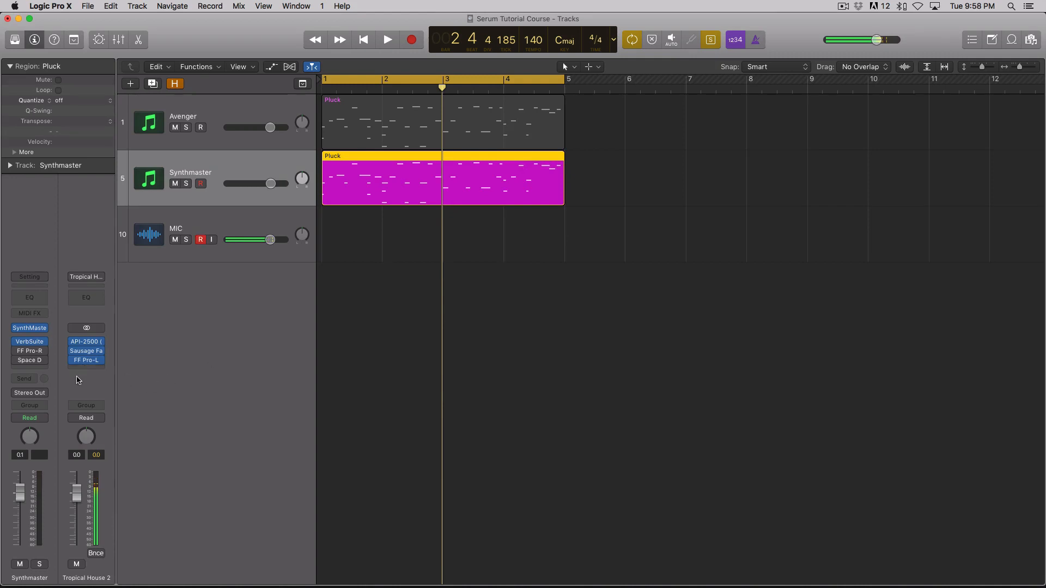
Add a Bus 1 send to the Synthmaster channel and copy Pro-R from it onto Aux 1.
click(34, 381)
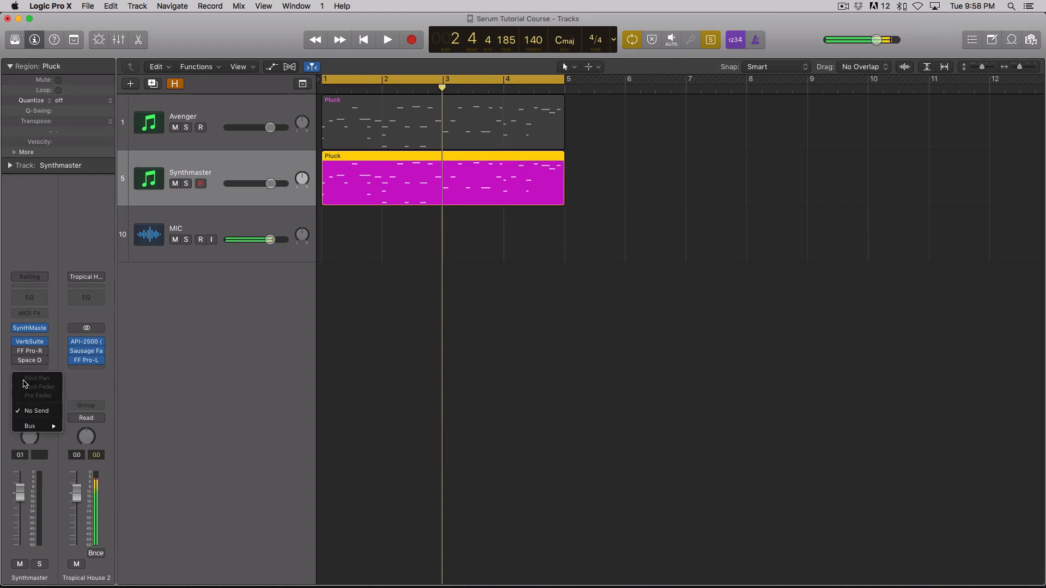
mouse_move(51, 426)
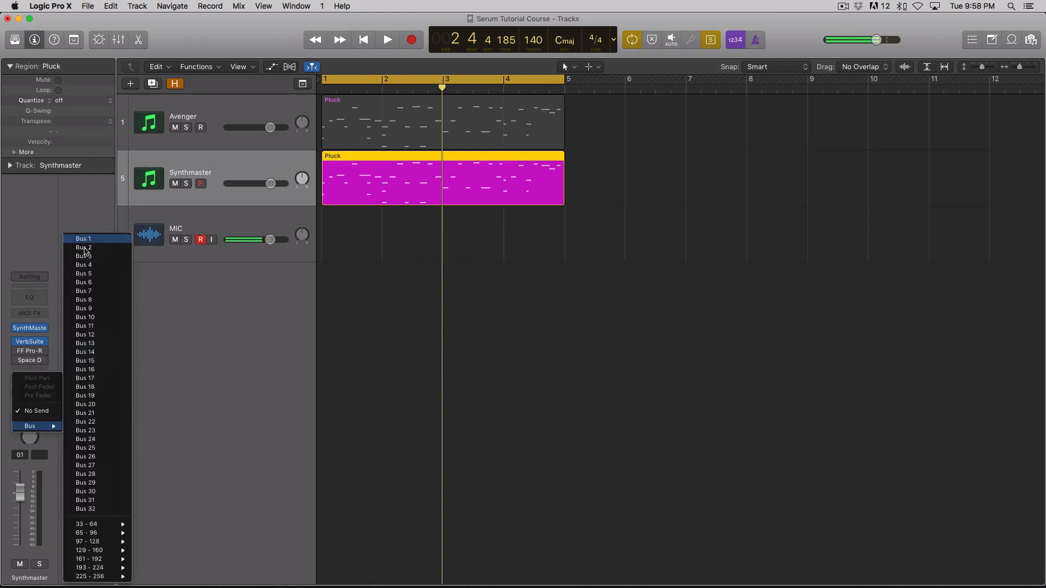
click(84, 240)
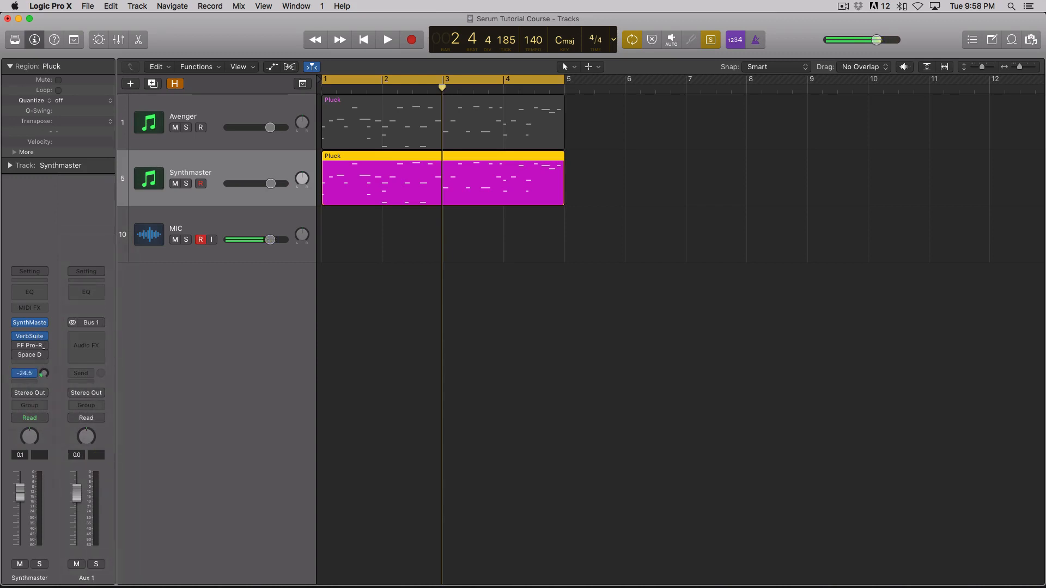
drag(28, 349, 86, 336)
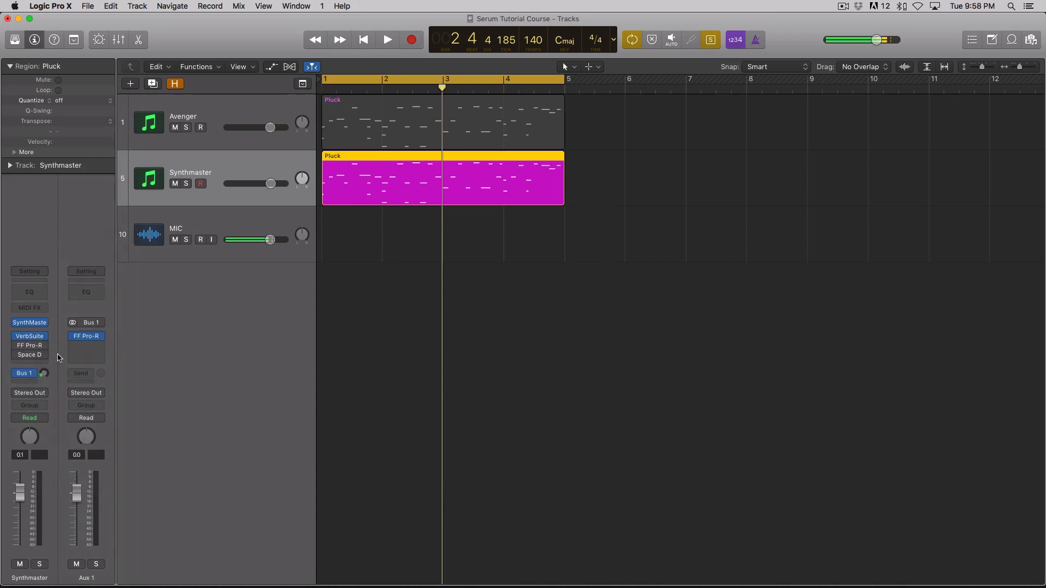
Open Pro-R on Aux 1 and lengthen its space to 1.24 s while the loop plays.
click(85, 338)
drag(213, 52, 491, 58)
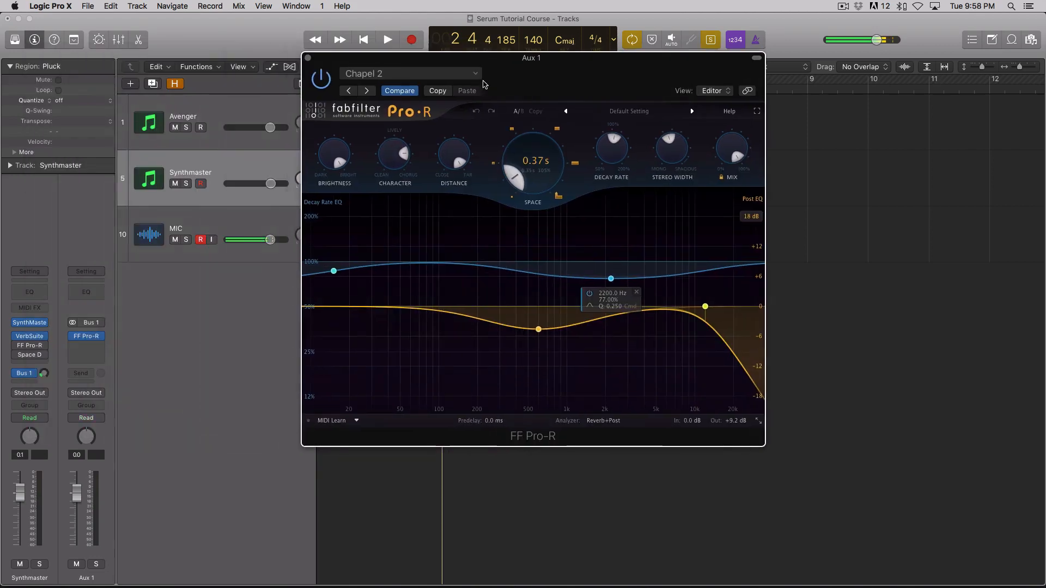
click(410, 93)
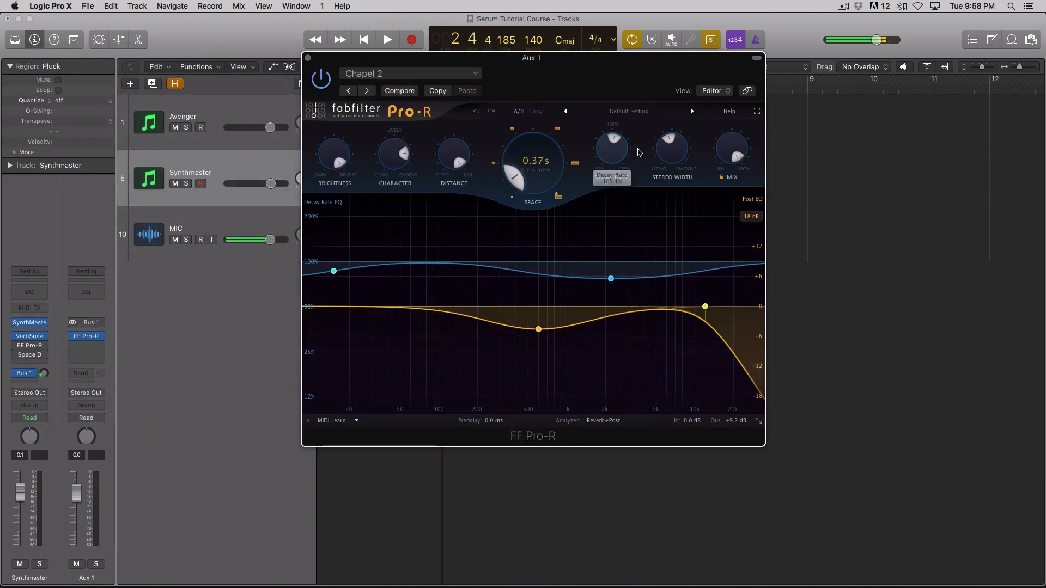
click(734, 146)
drag(524, 174, 527, 138)
drag(467, 59, 676, 54)
key(space)
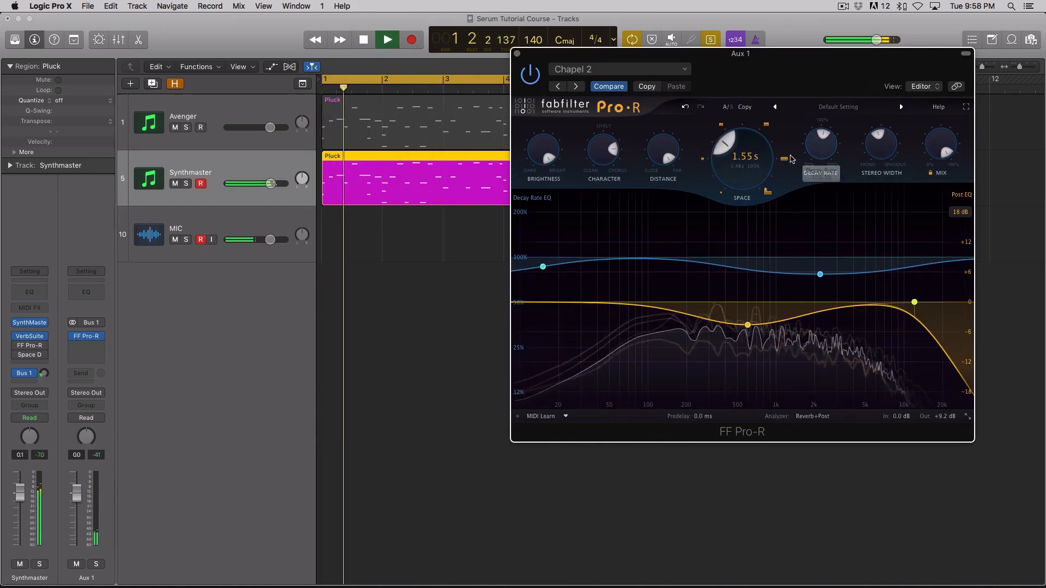
drag(821, 144, 821, 146)
mouse_move(736, 159)
mouse_down()
mouse_move(734, 99)
mouse_move(745, 155)
mouse_up()
Solo Aux 1 and, during playback, lower Pro-R's character to clean, reduce its distance and set its space to 2.05 s.
click(97, 564)
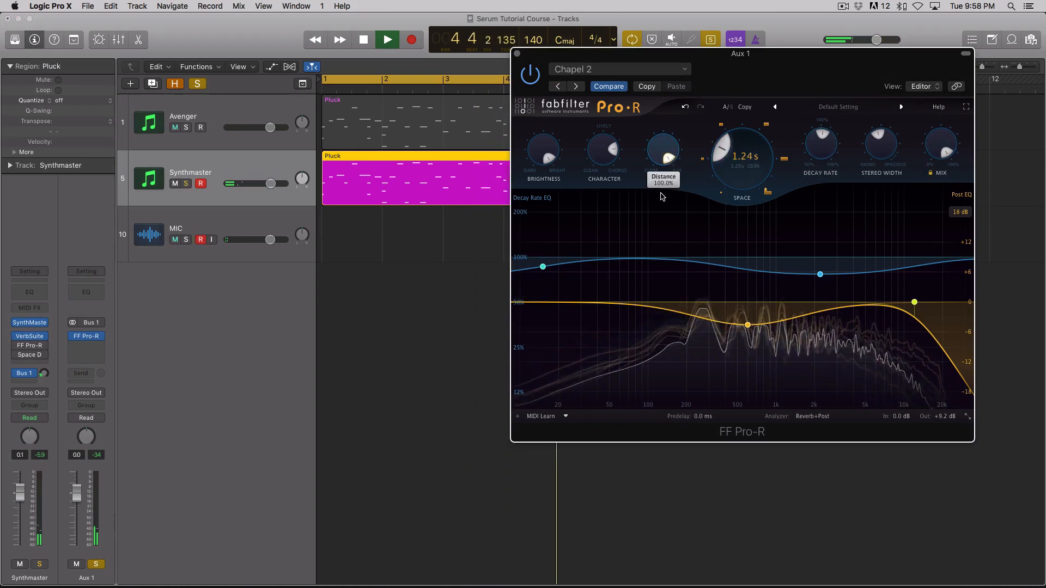
drag(648, 144, 607, 179)
drag(661, 144, 665, 118)
drag(728, 163, 726, 152)
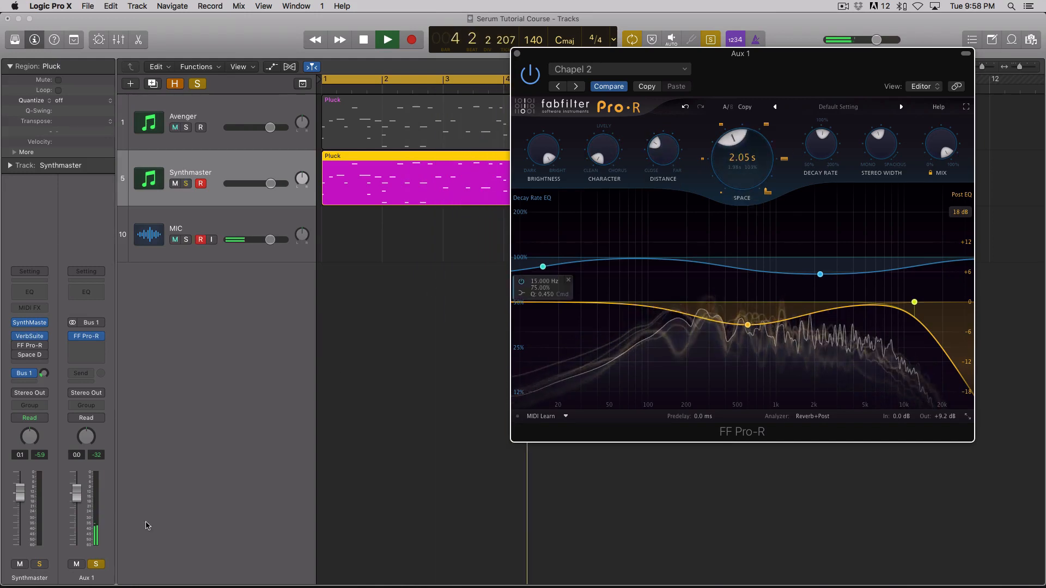
key(space)
Unsolo Aux 1 and set the Synthmaster's Bus 1 send level to -11.6 dB while the loop plays.
click(96, 564)
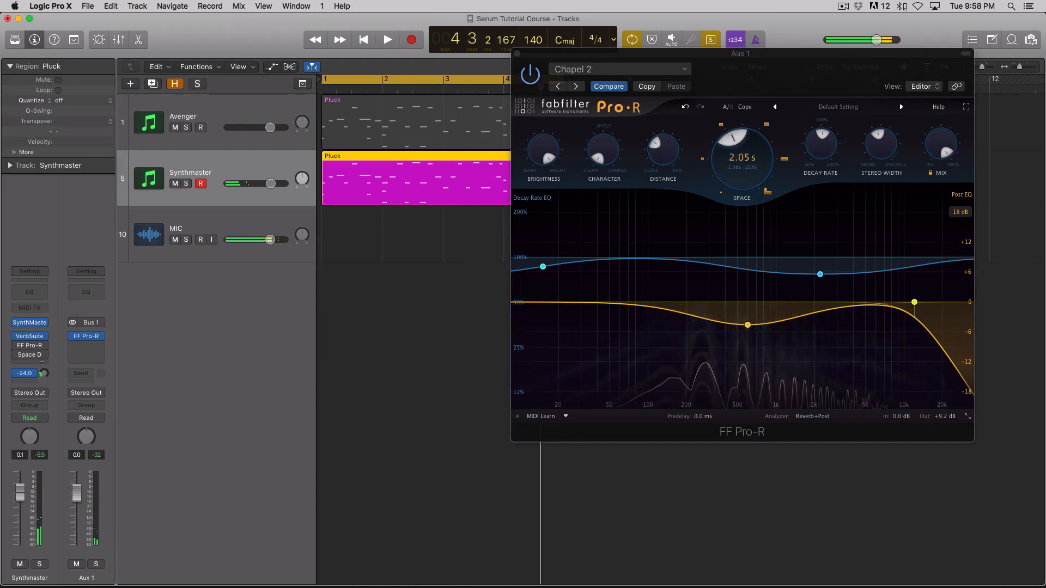
key(space)
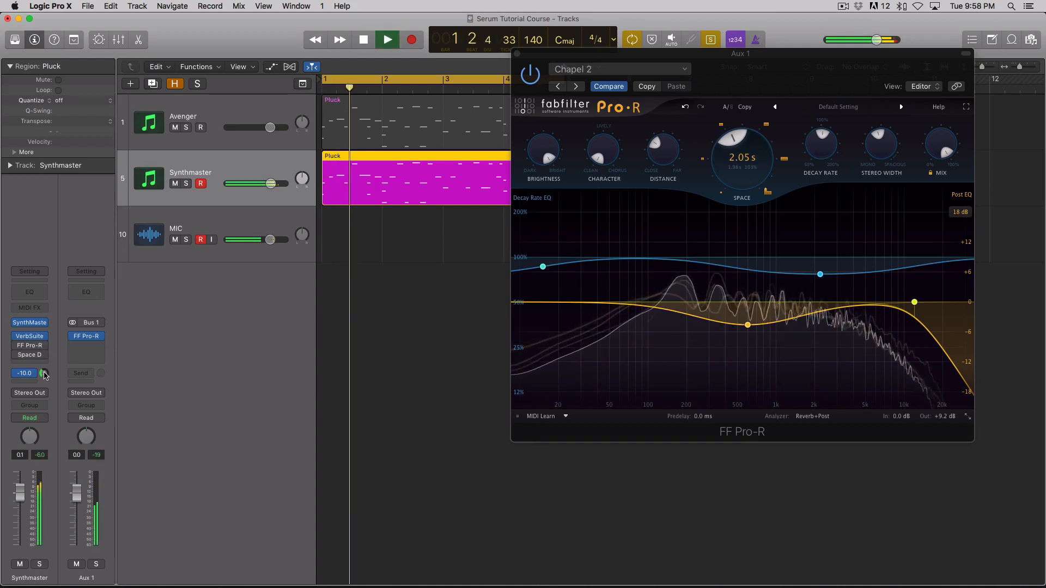
drag(42, 370, 43, 376)
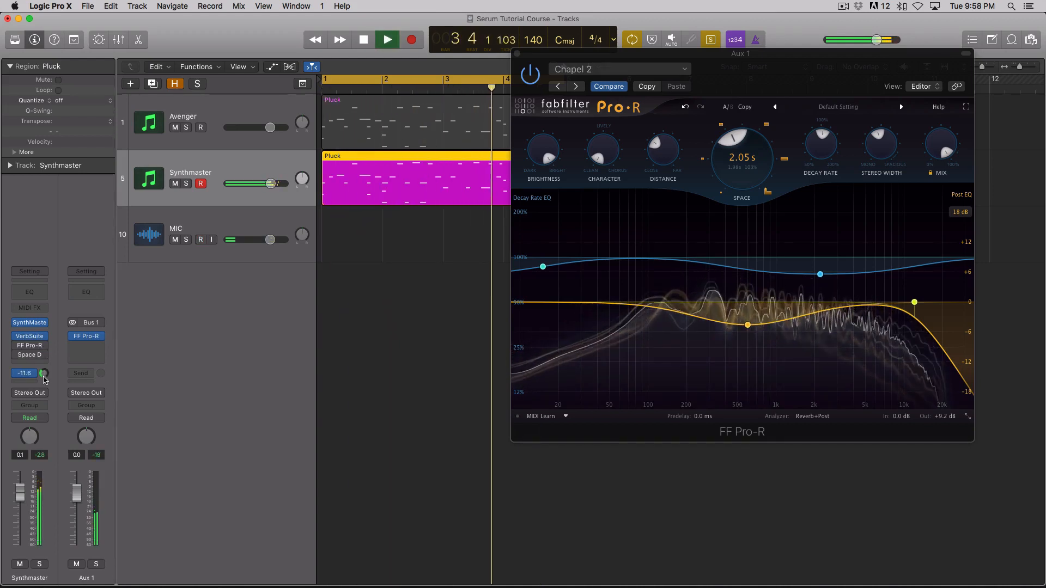
key(space)
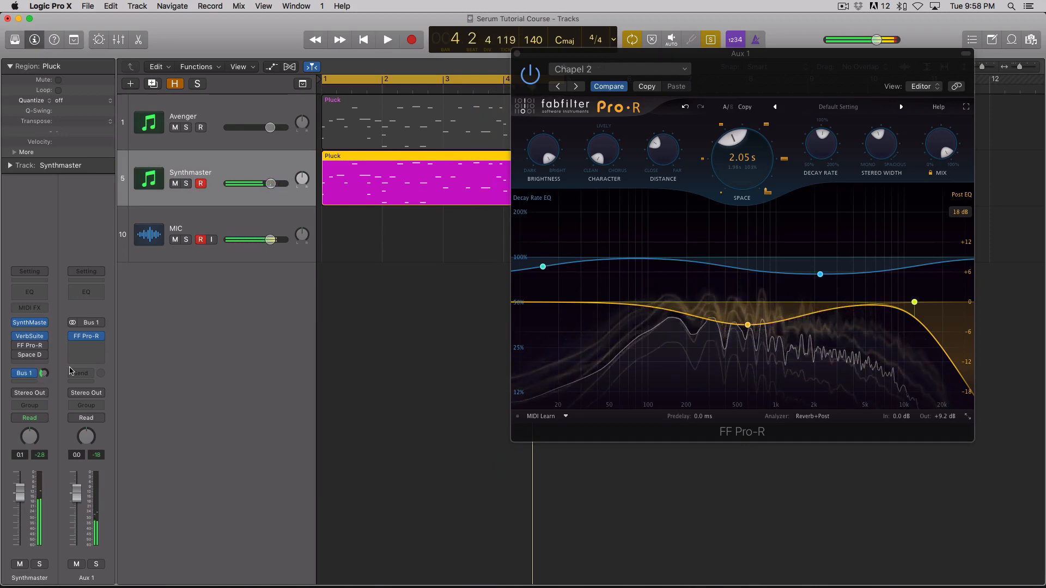